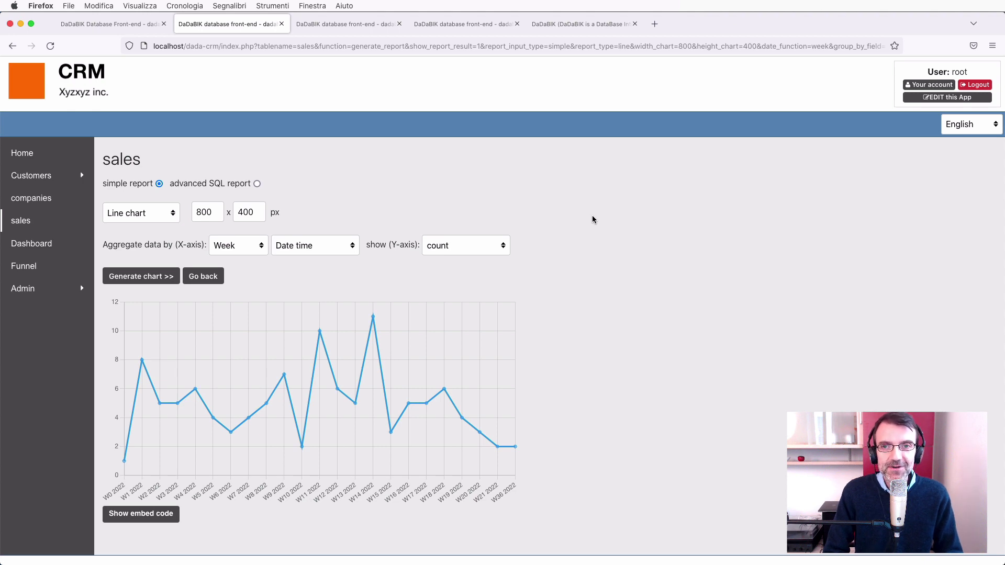
Close the weekly sales line-chart report tab so the 11.8 Change Log shows.
key("super+w")
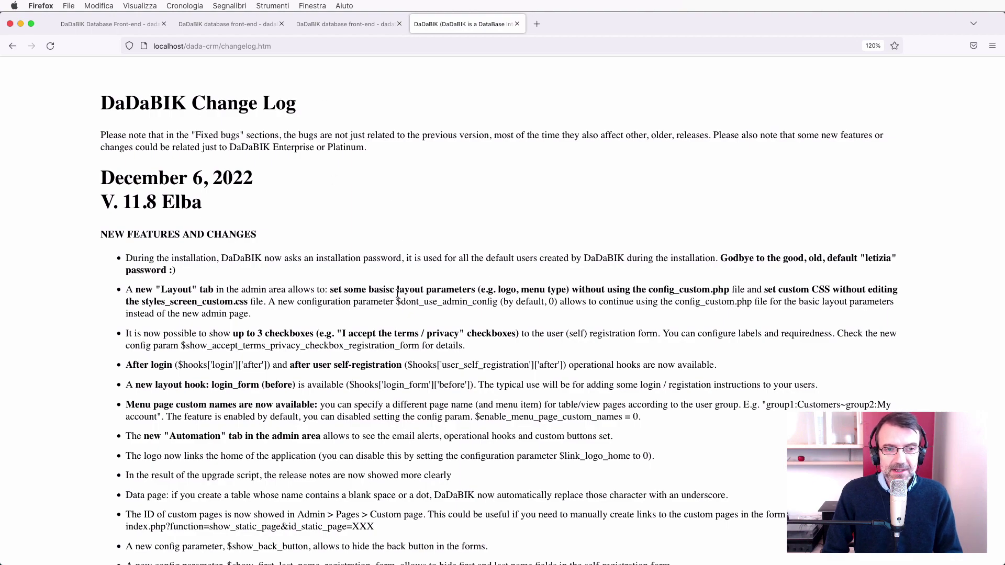
scroll(398, 294, "down", 20)
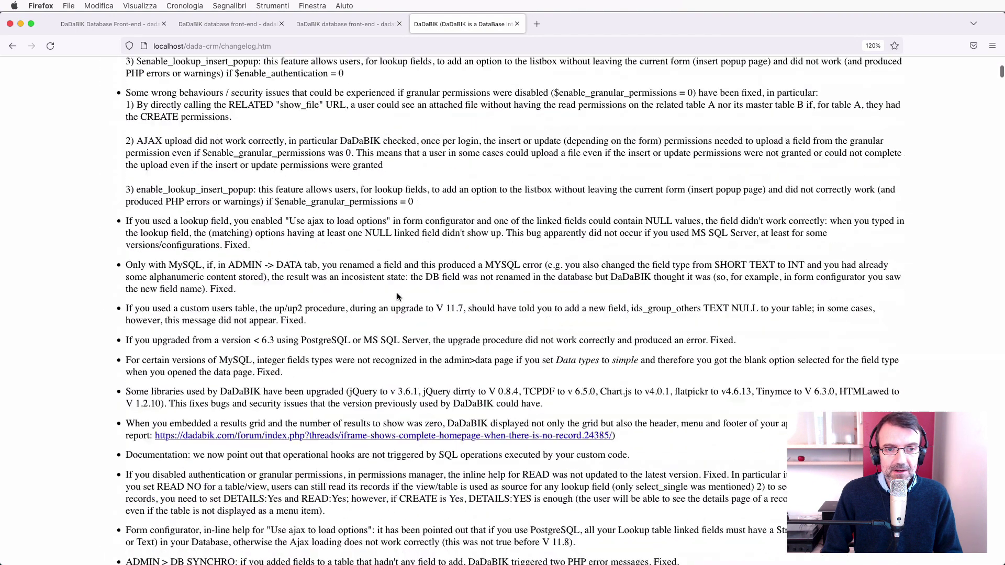
scroll(397, 297, "down", 10)
scroll(398, 297, "up", 20)
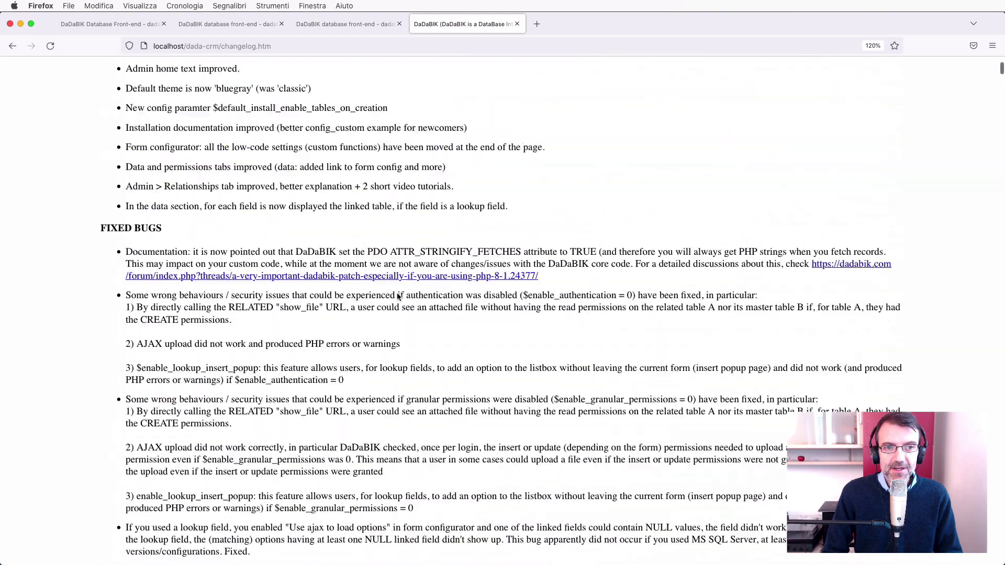
scroll(397, 297, "up", 20)
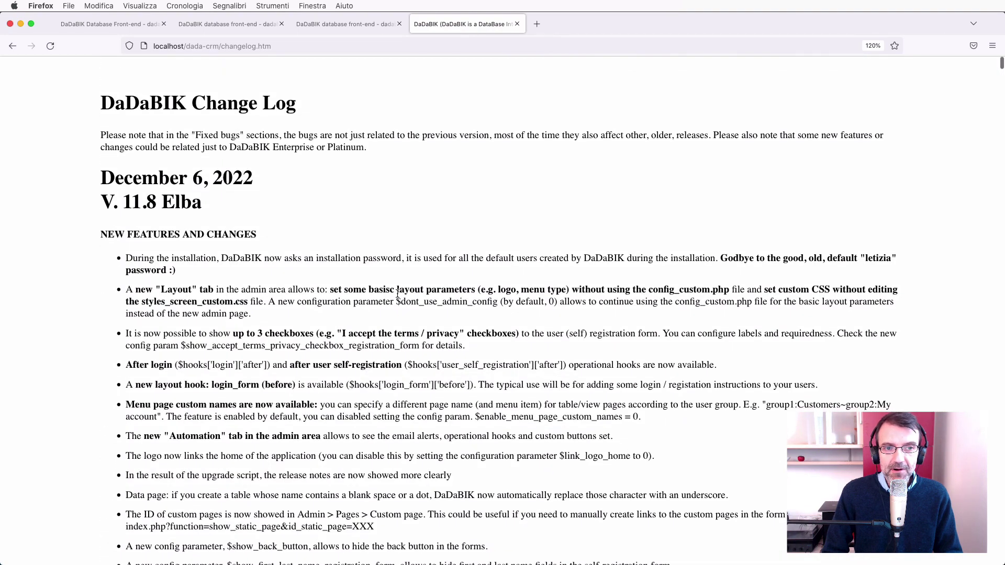
scroll(248, 435, "down", 3)
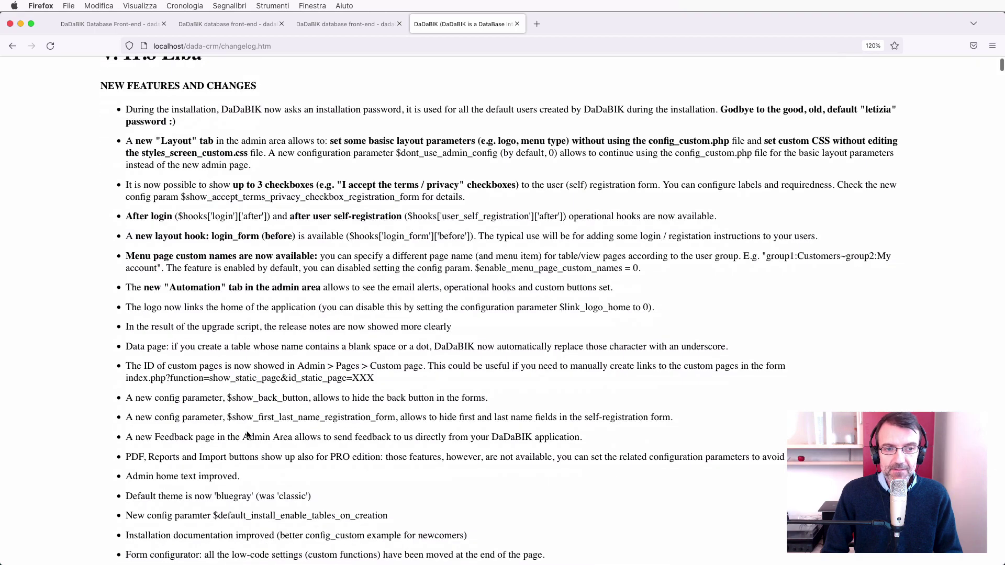
scroll(248, 435, "down", 11)
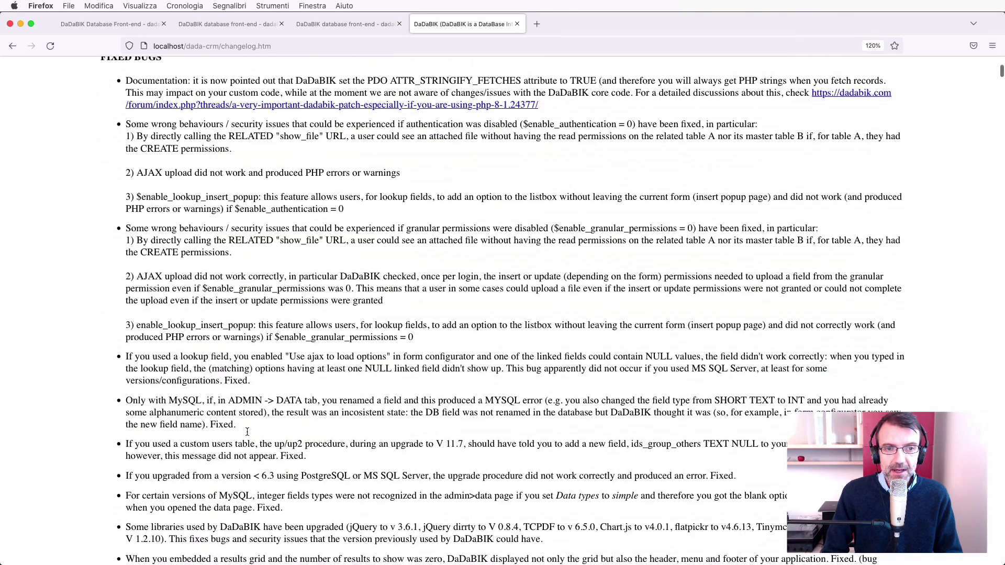
scroll(248, 432, "up", 5)
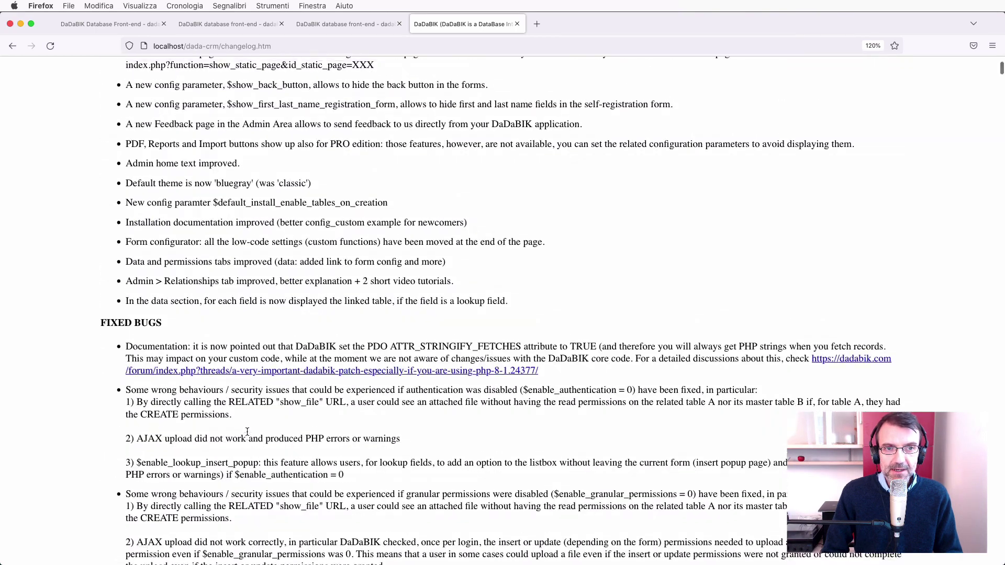
scroll(247, 432, "up", 9)
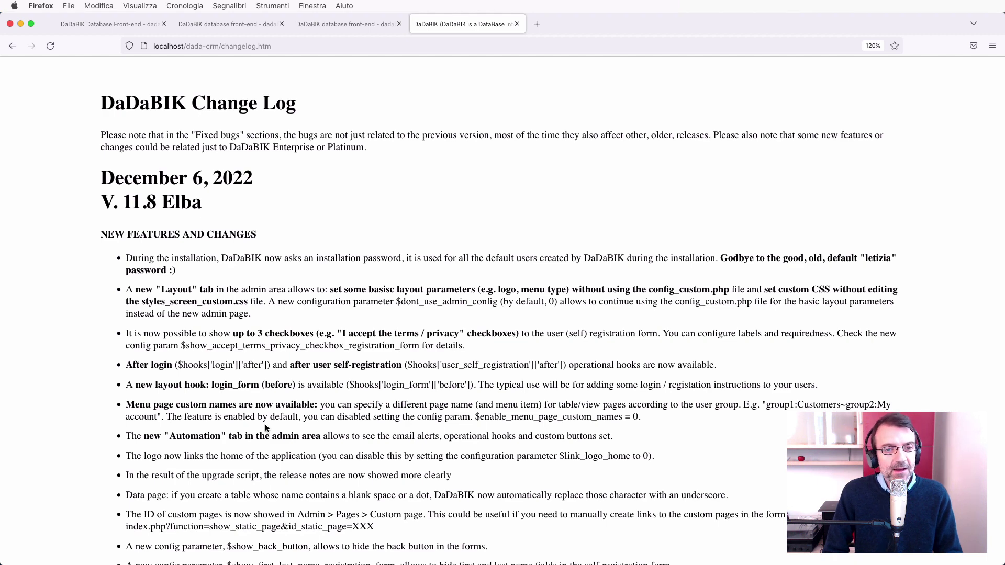
Scroll the Requirements check page showing PHP 8.1.0, ioncube 12.0 and mysql 8.0.21 all OK.
scroll(265, 428, "down", 1)
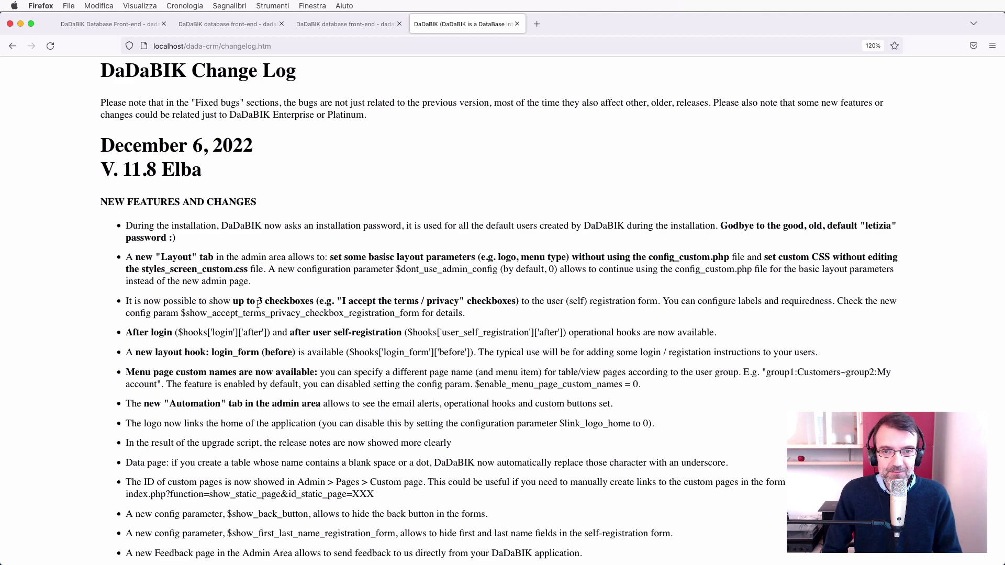
scroll(257, 304, "up", 1)
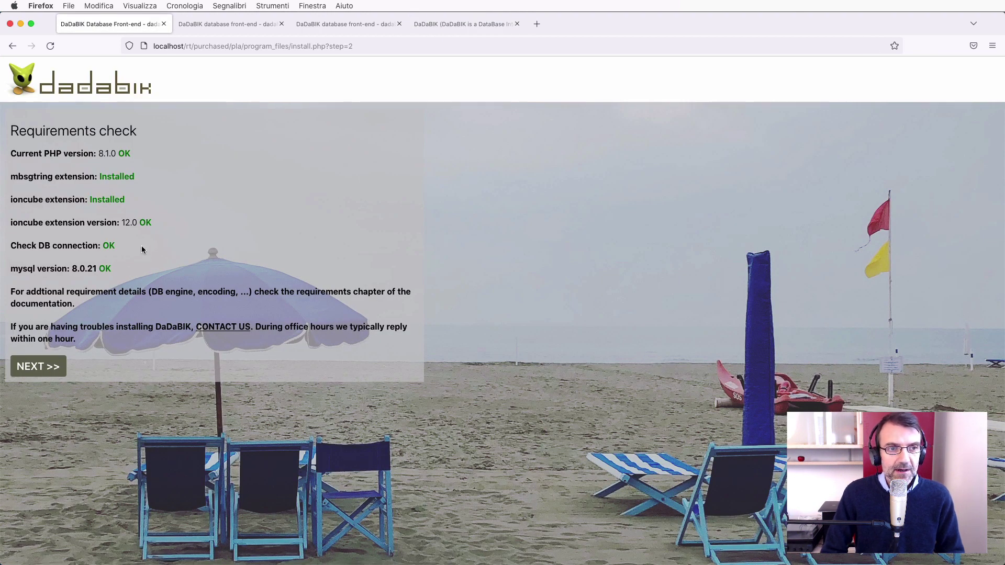
Advance past the requirements to the installation-password step and show its password requirements help.
left_click(44, 369)
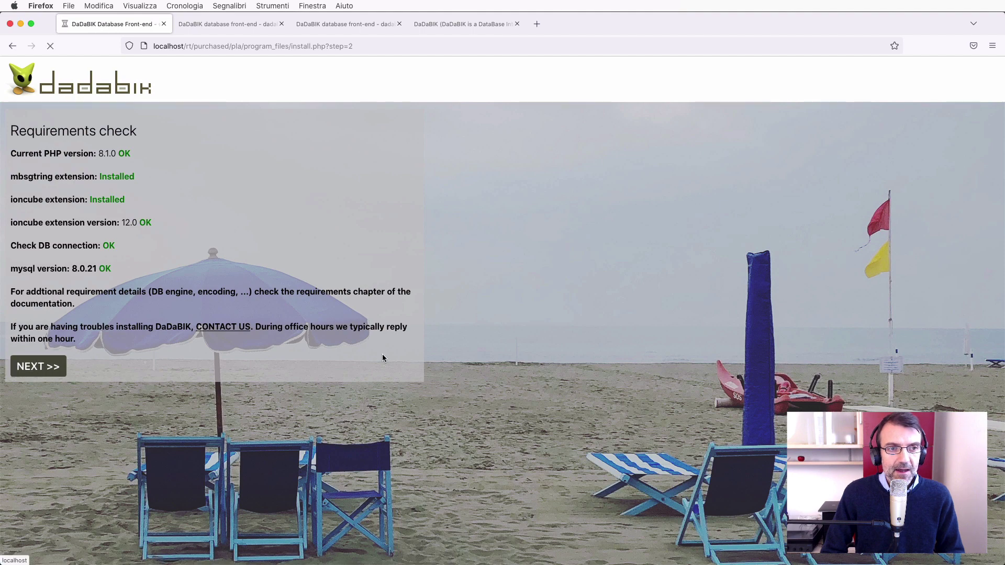
left_click(36, 294)
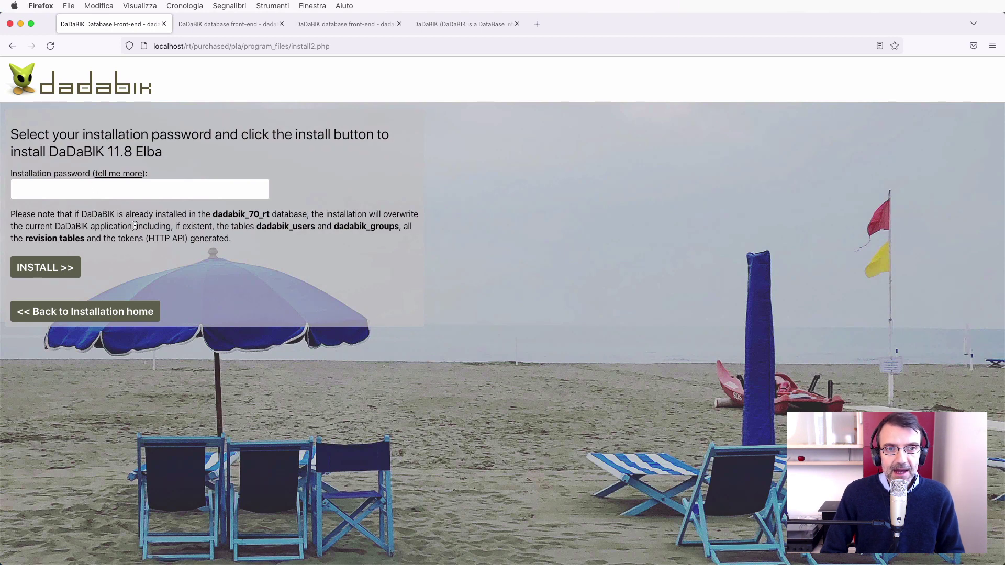
left_click(131, 177)
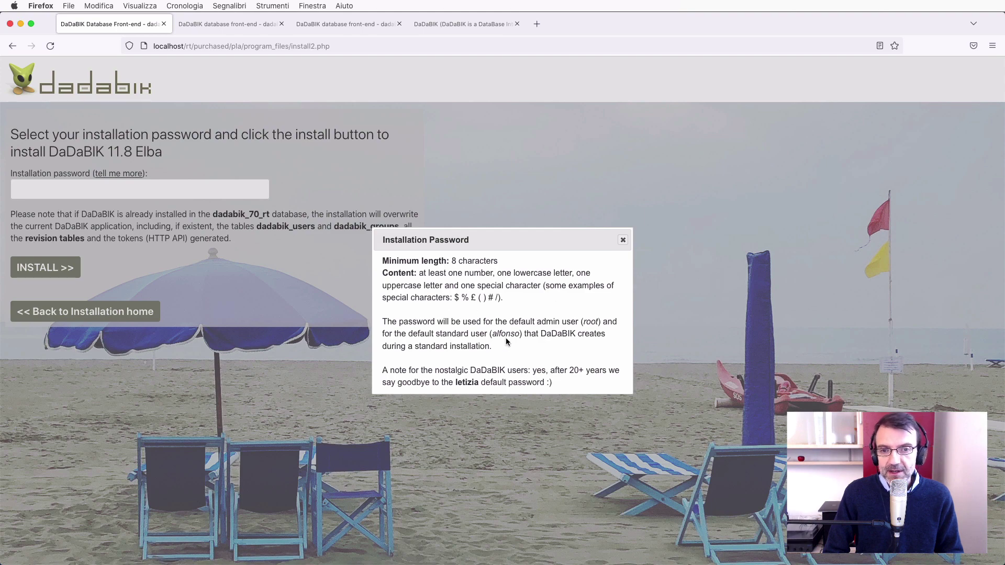
Enter an installation password shown in plain text, lengthening it until it is rated FINE.
left_click(623, 240)
left_click(71, 190)
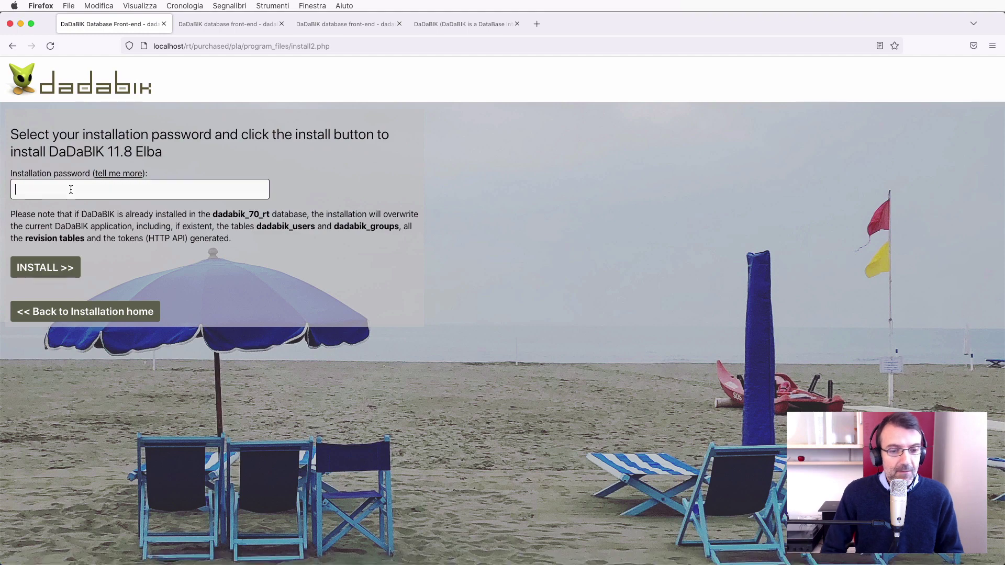
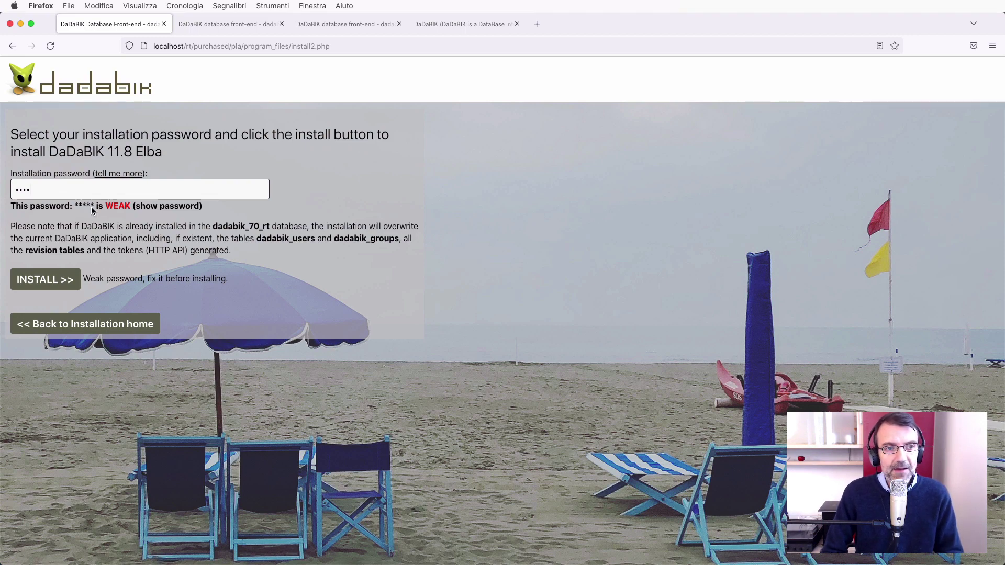
left_click(182, 207)
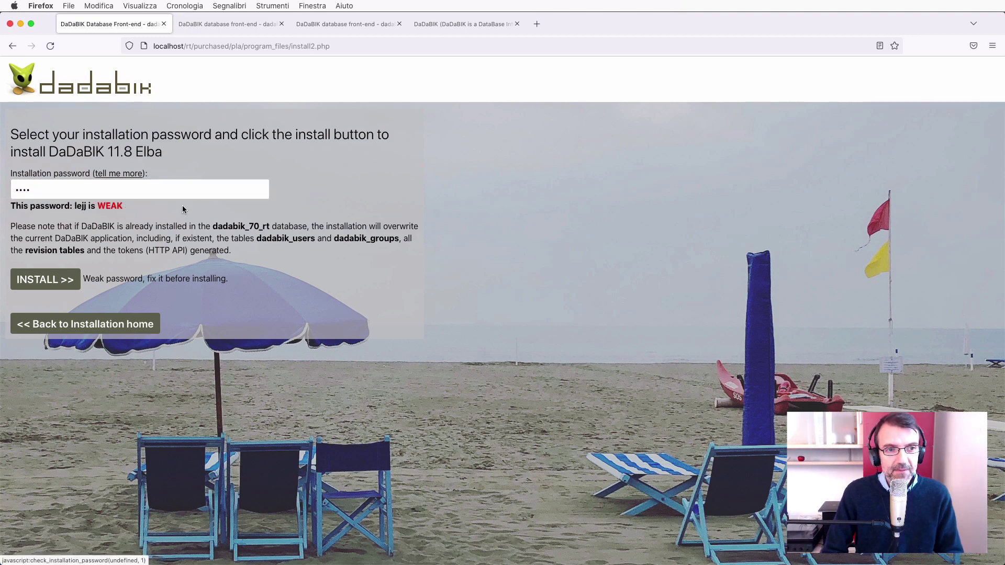
left_click(73, 189)
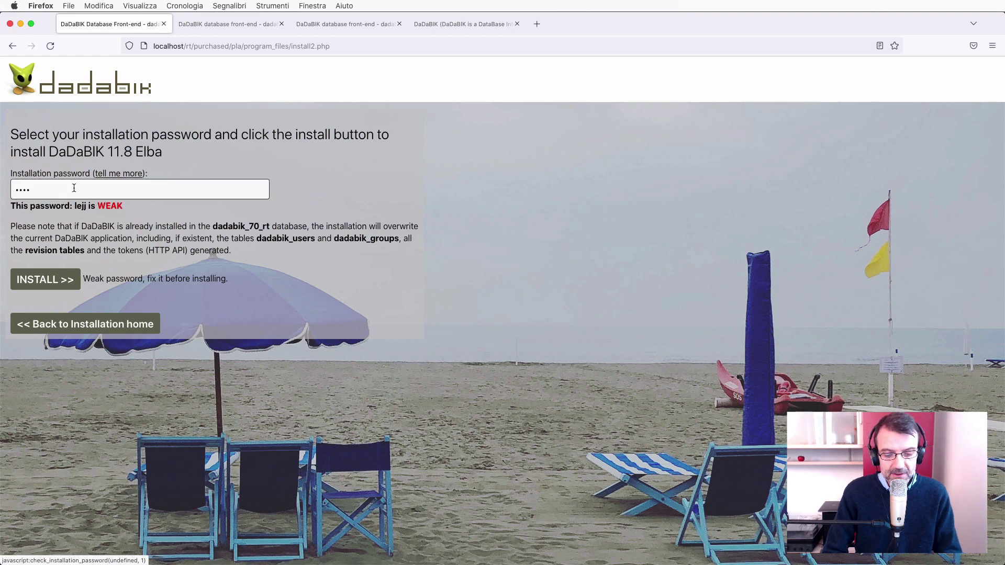
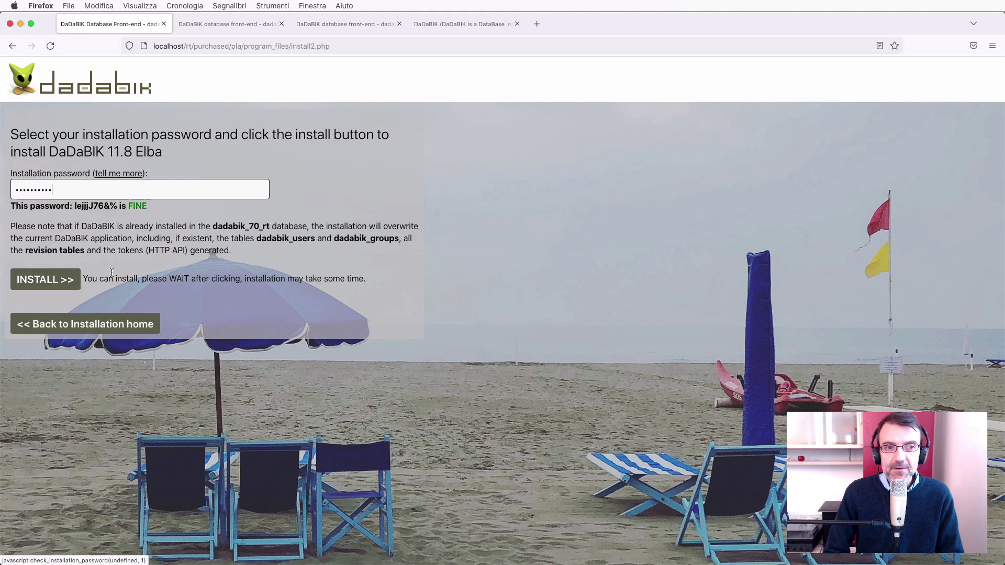
left_click_drag(75, 207, 117, 207)
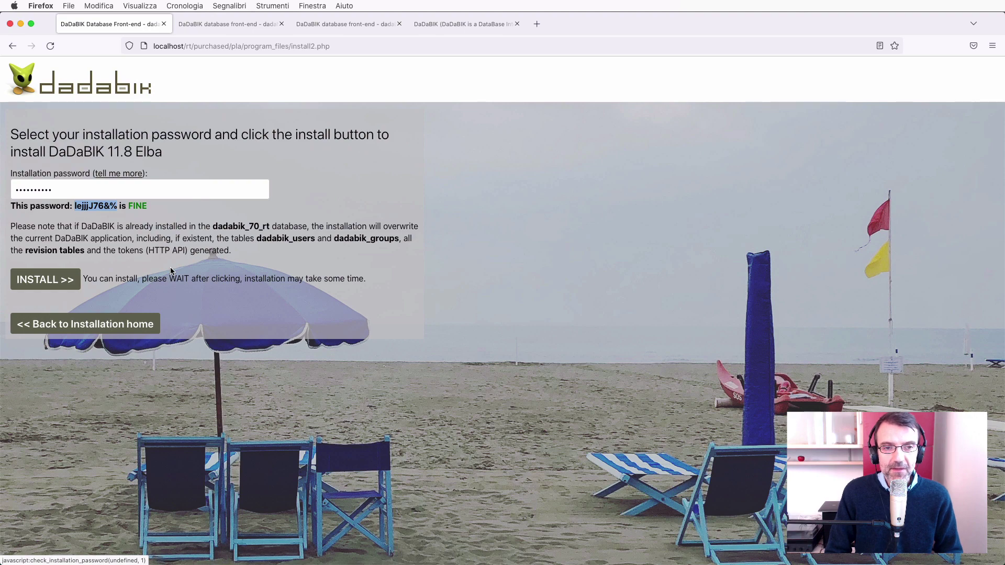
Switch to the admin Layout > Basic settings tab for the dada-crm app.
key("super+3")
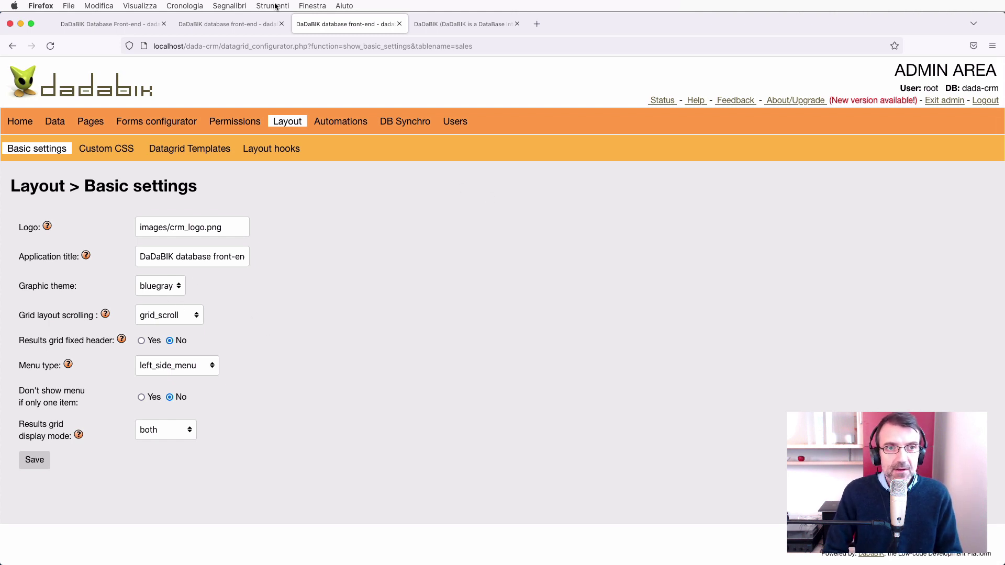
Apply and save the black graphic theme, then view the front-end sales list.
left_click(233, 20)
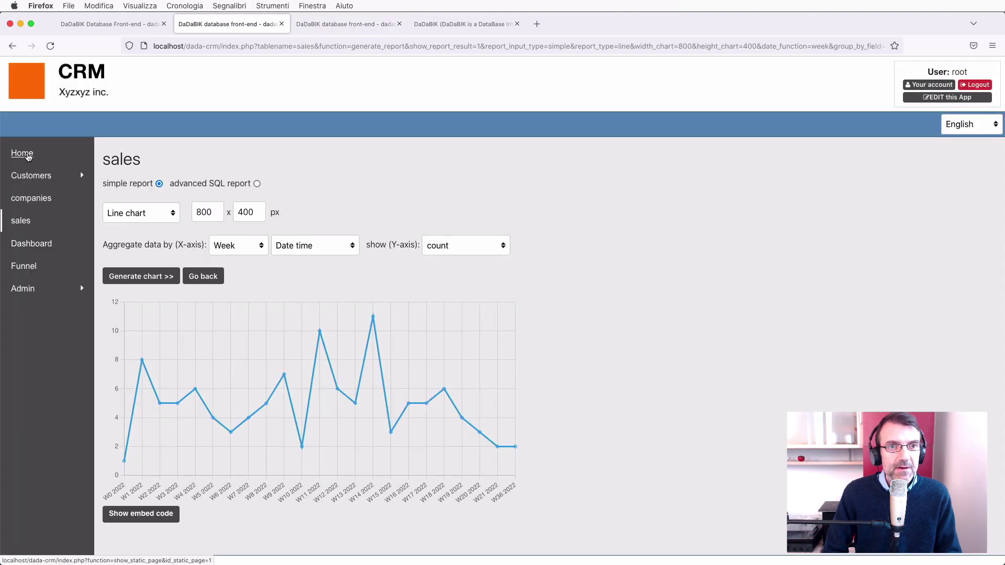
left_click(343, 24)
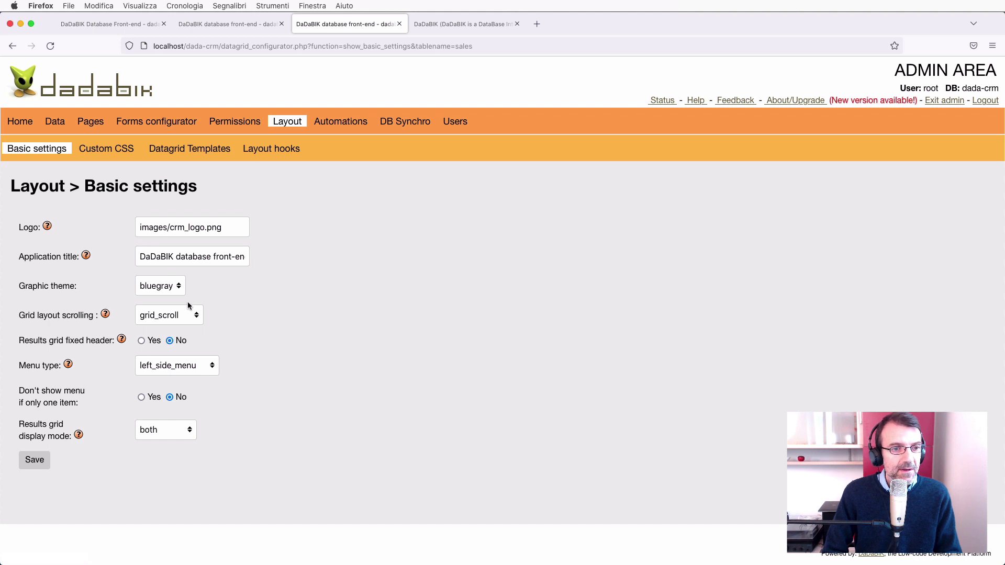
left_click(171, 292)
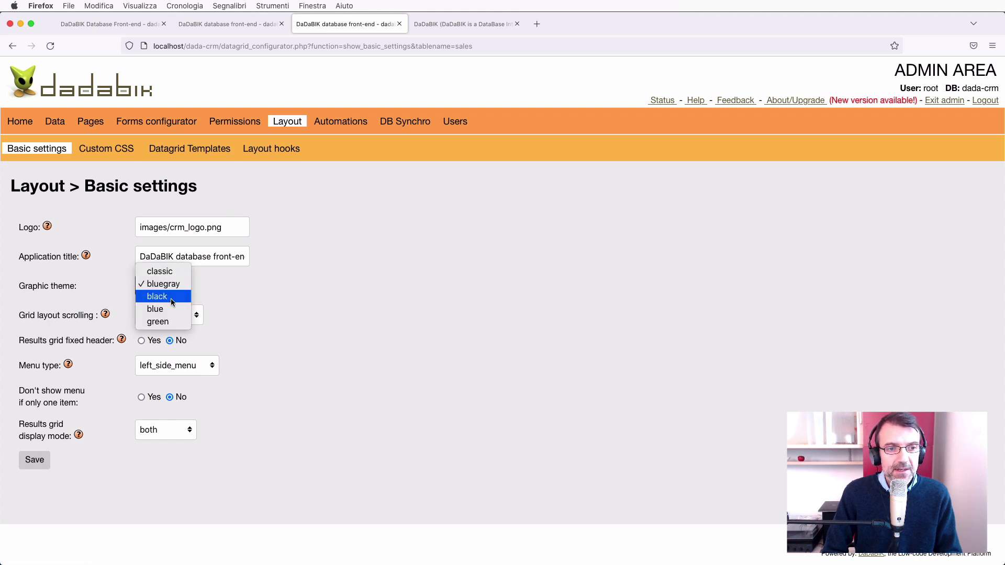
left_click(172, 303)
left_click(46, 466)
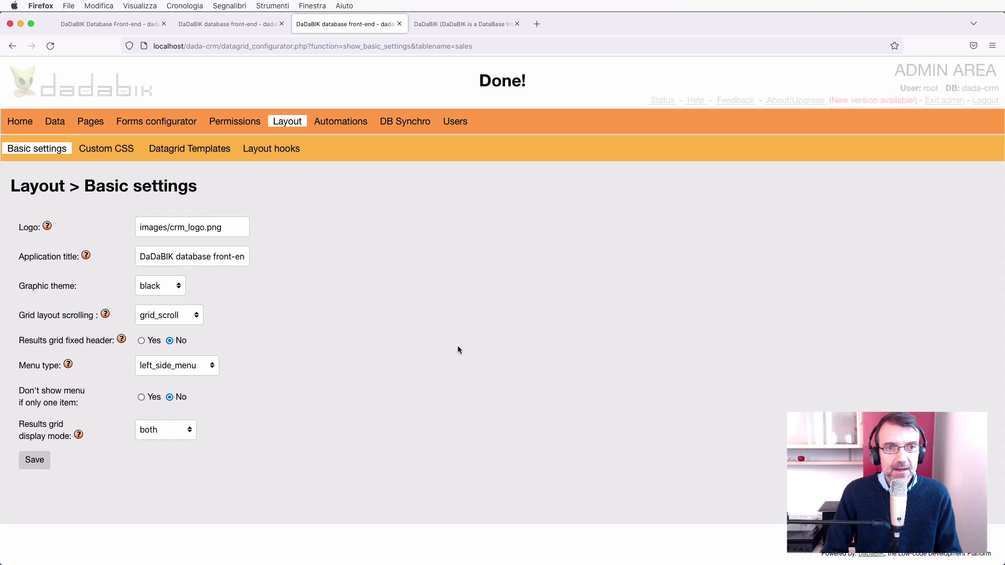
left_click(956, 101)
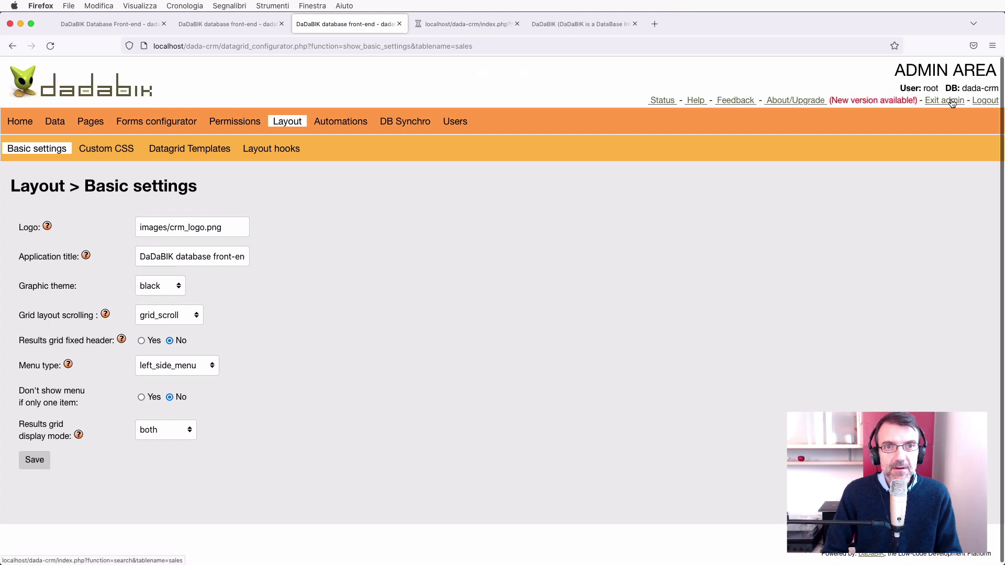
left_click(467, 26)
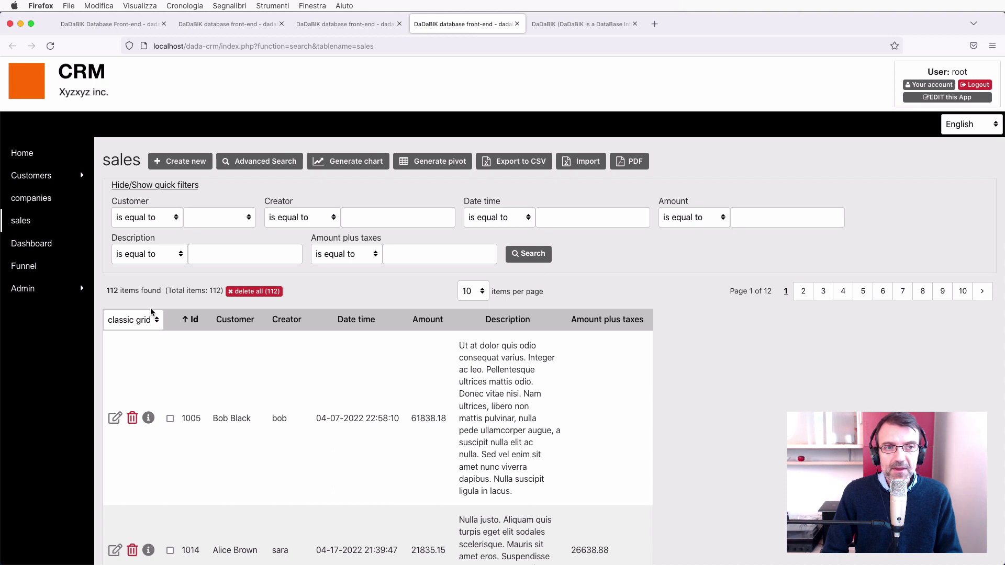
Change the graphic theme to bluegray and save it.
left_click(362, 24)
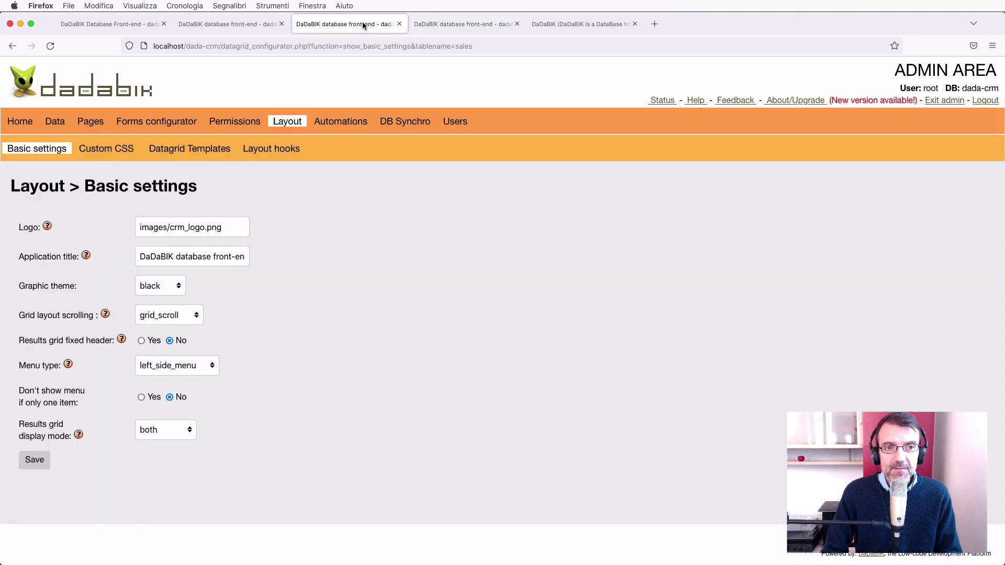
left_click(172, 287)
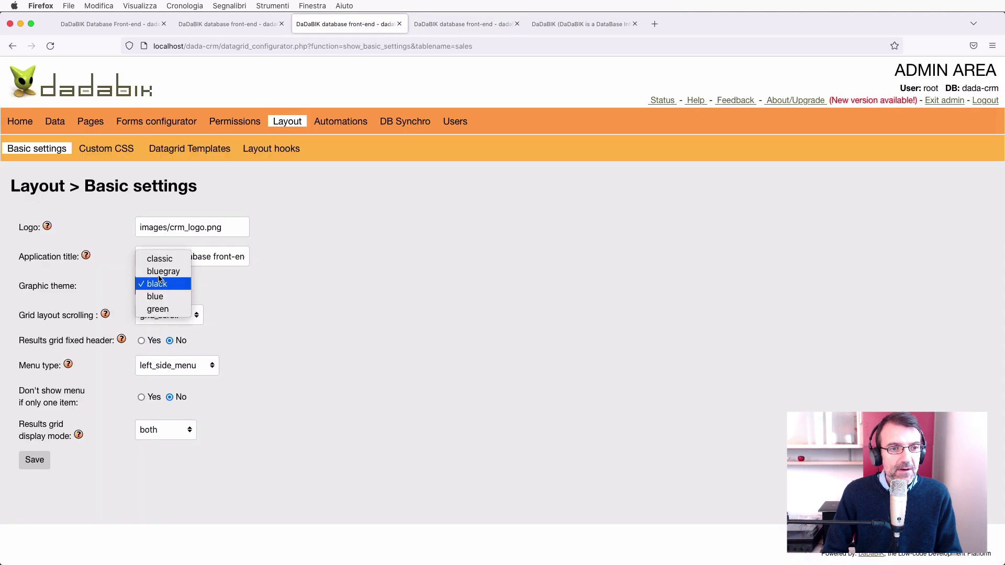
left_click(41, 465)
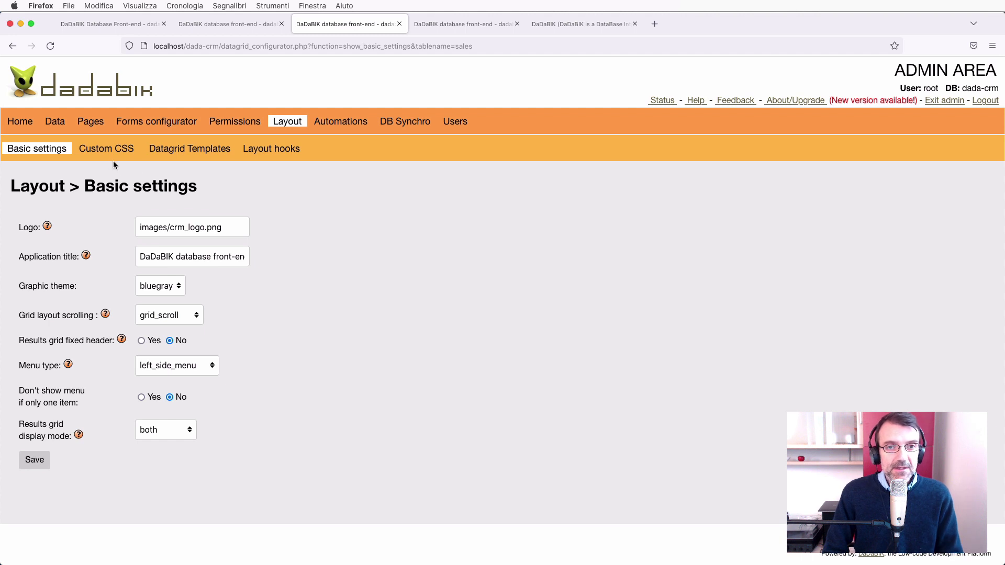
left_click(106, 149)
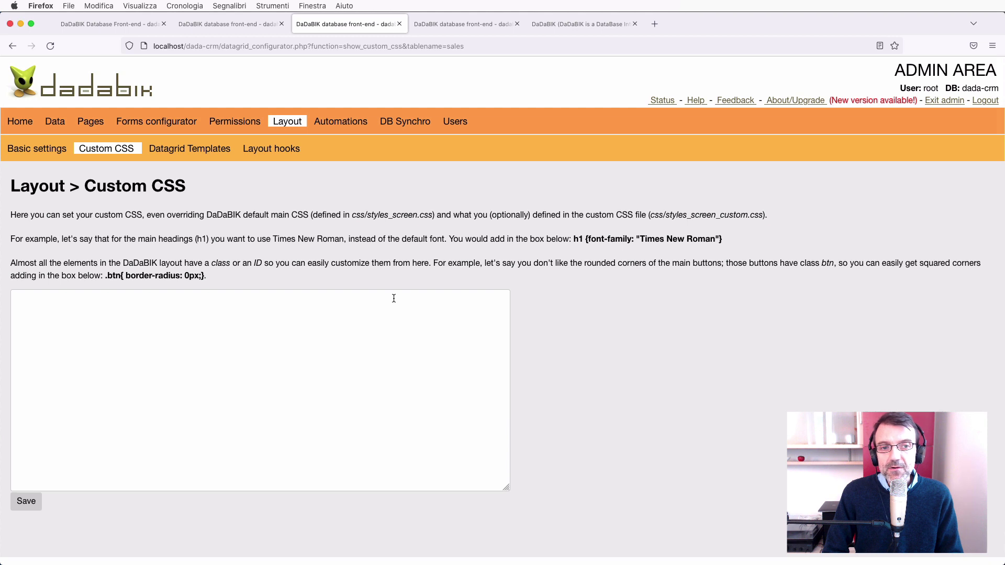
Paste the example rule .btn{ border-radius: 0px;} into the Custom CSS box.
left_click(350, 355)
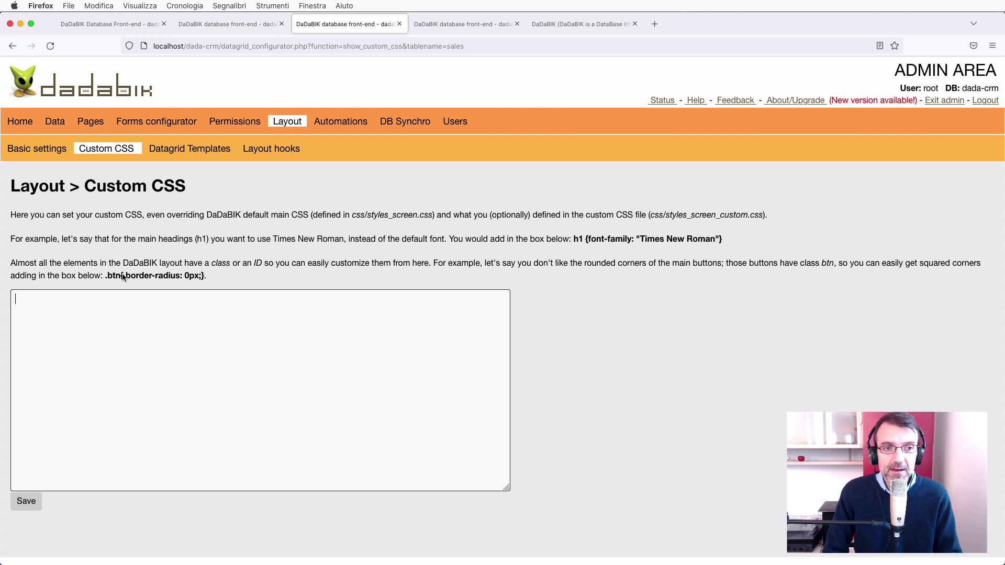
left_click(439, 26)
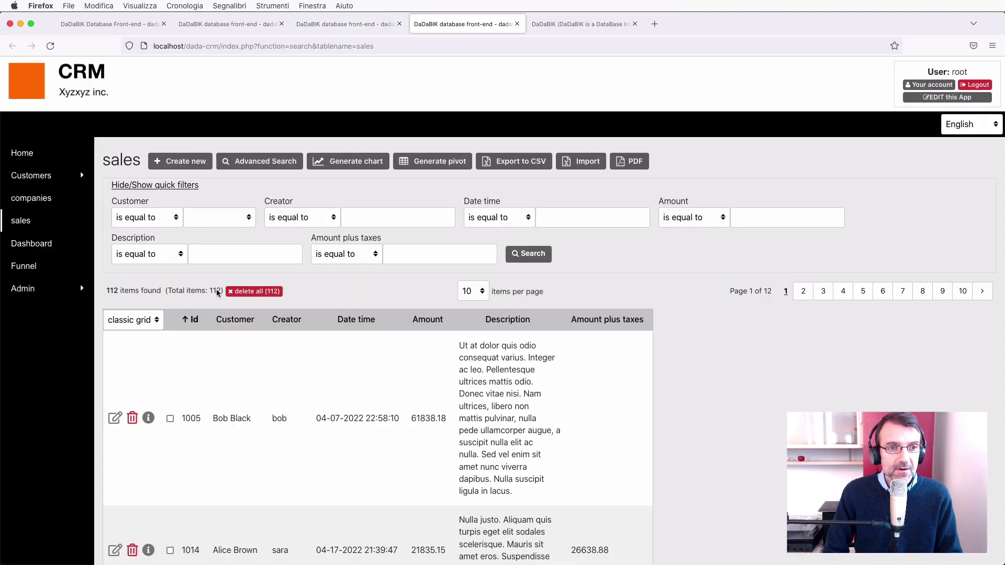
left_click(366, 24)
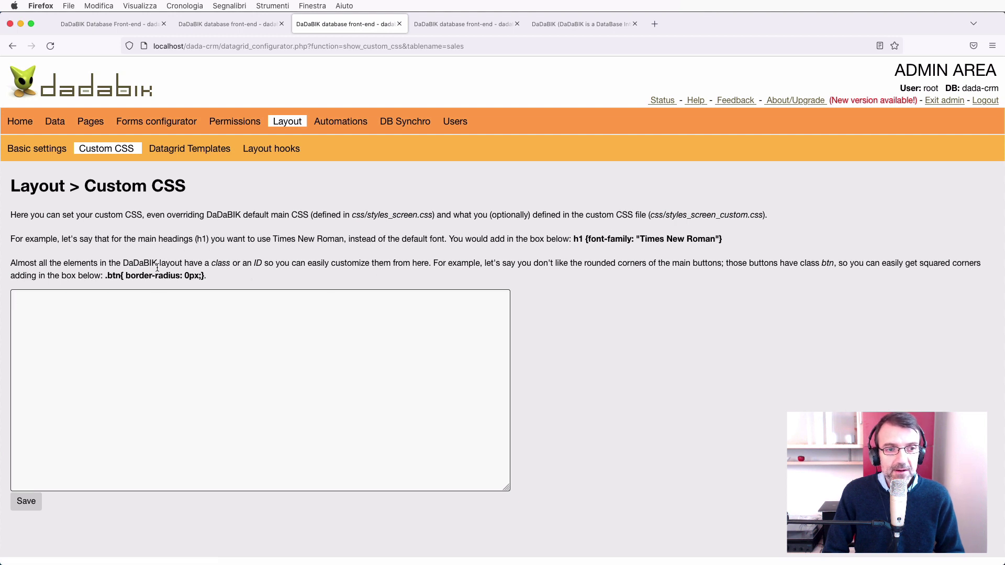
left_click_drag(105, 276, 241, 273)
key("super+c")
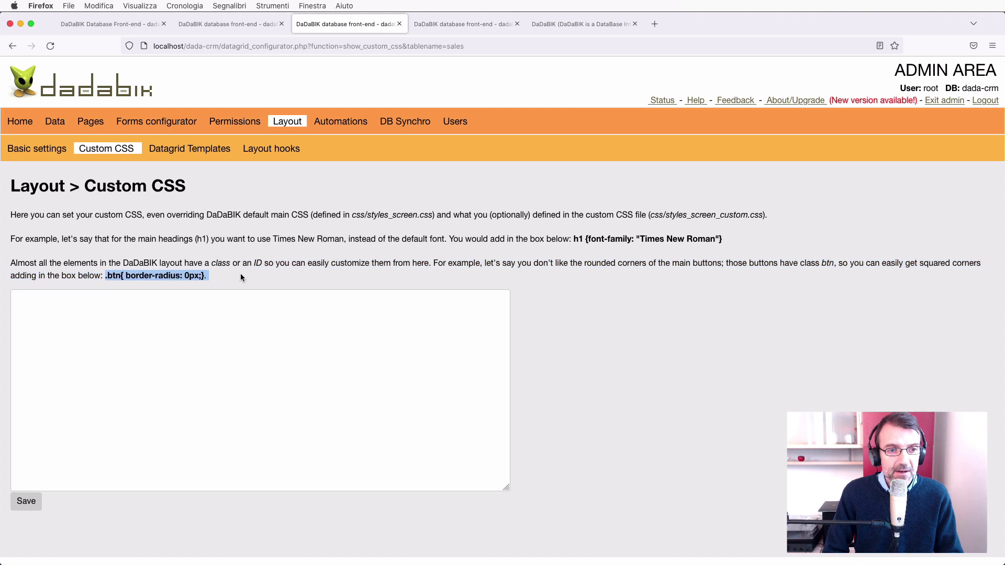
left_click(190, 336)
key("super+v")
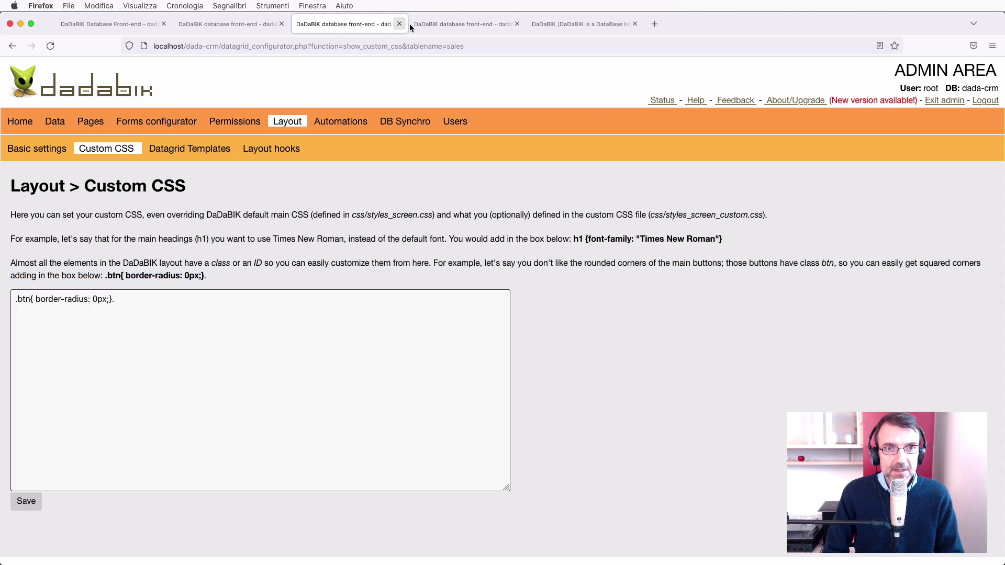
Save the custom CSS and check the square-cornered buttons on the front-end sales list.
left_click(444, 26)
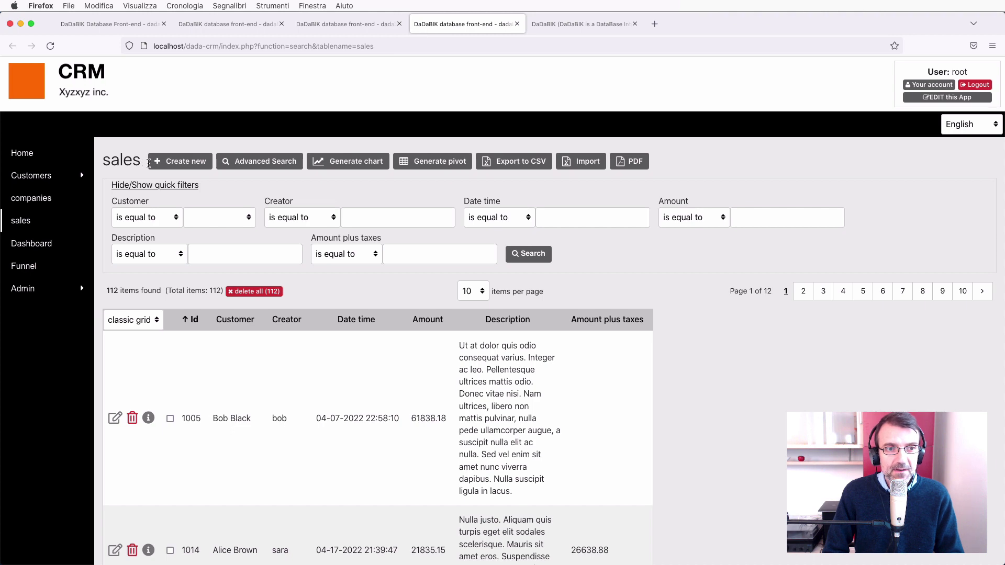
left_click(330, 24)
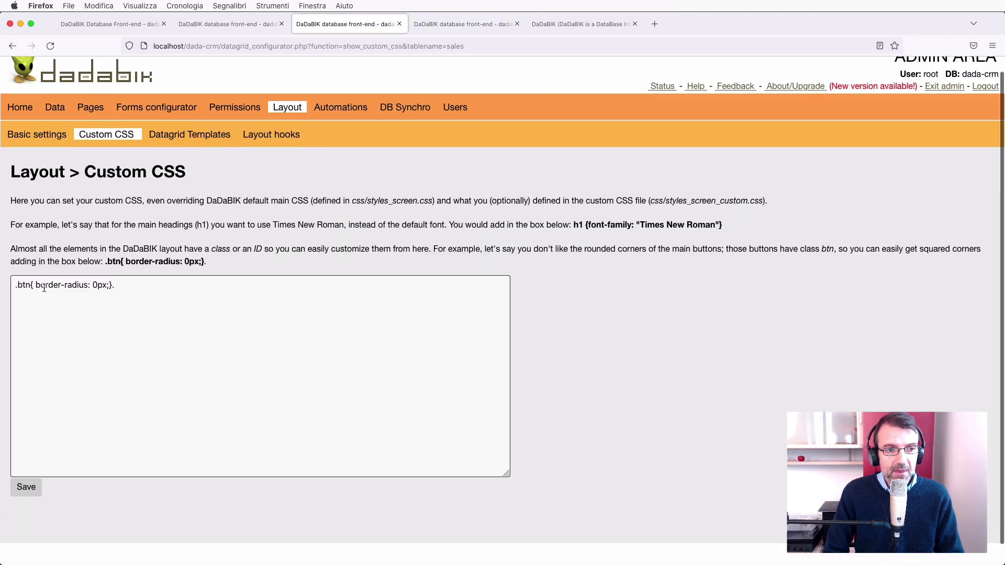
left_click(16, 286)
left_click(201, 279, "shift")
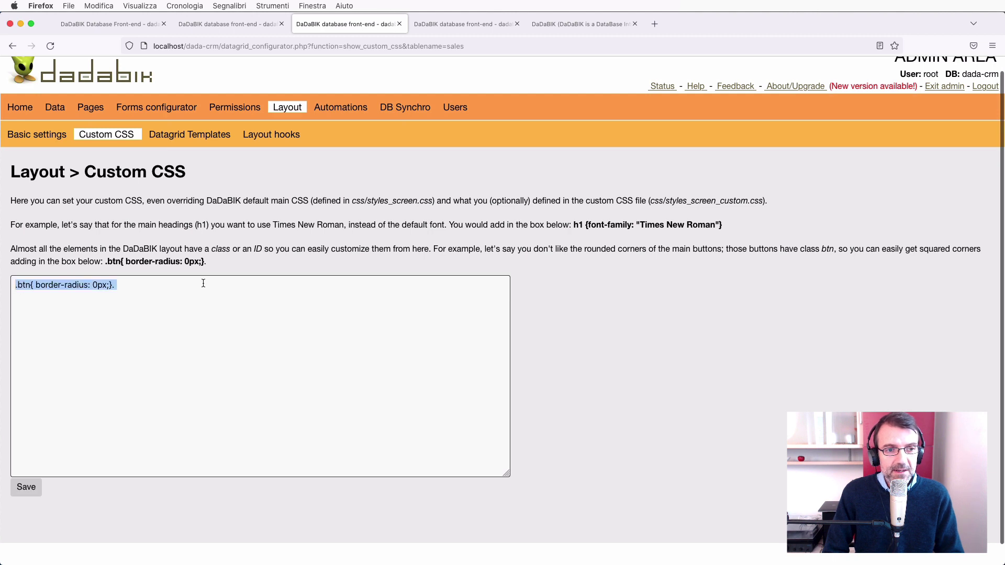
left_click(145, 298)
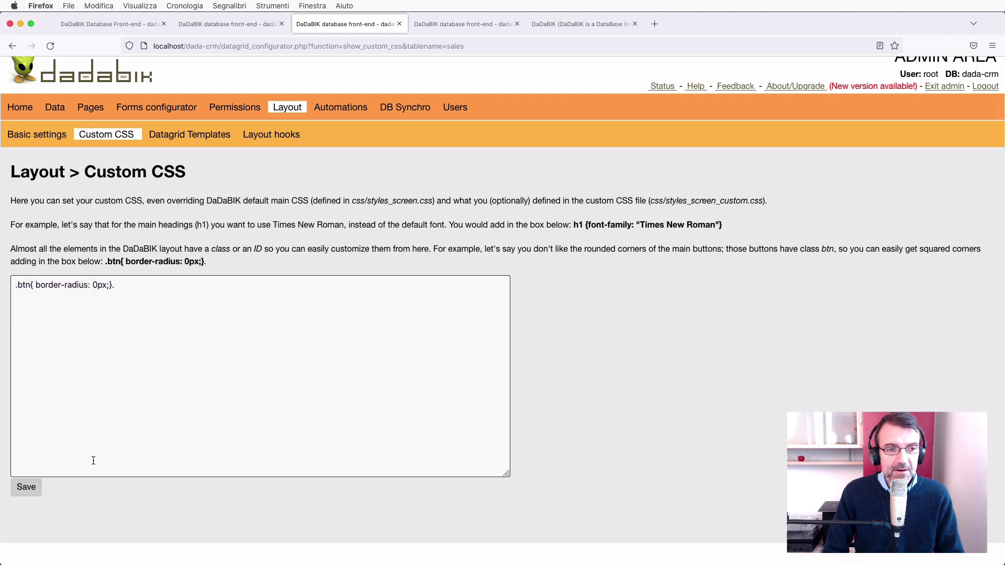
left_click(29, 491)
left_click(429, 24)
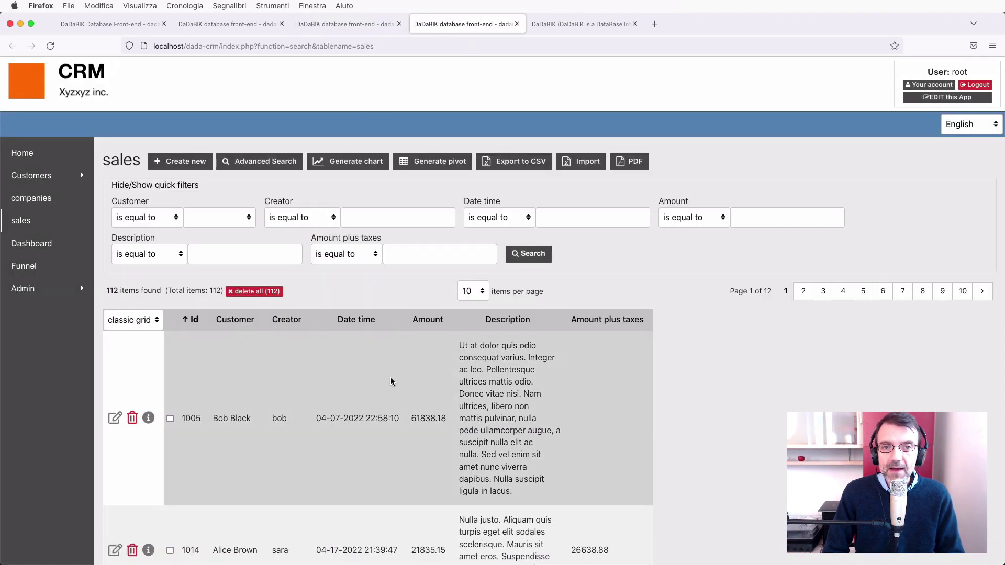
Remove the stray text lines typed below the CSS rule.
key("ctrl+shift+Tab")
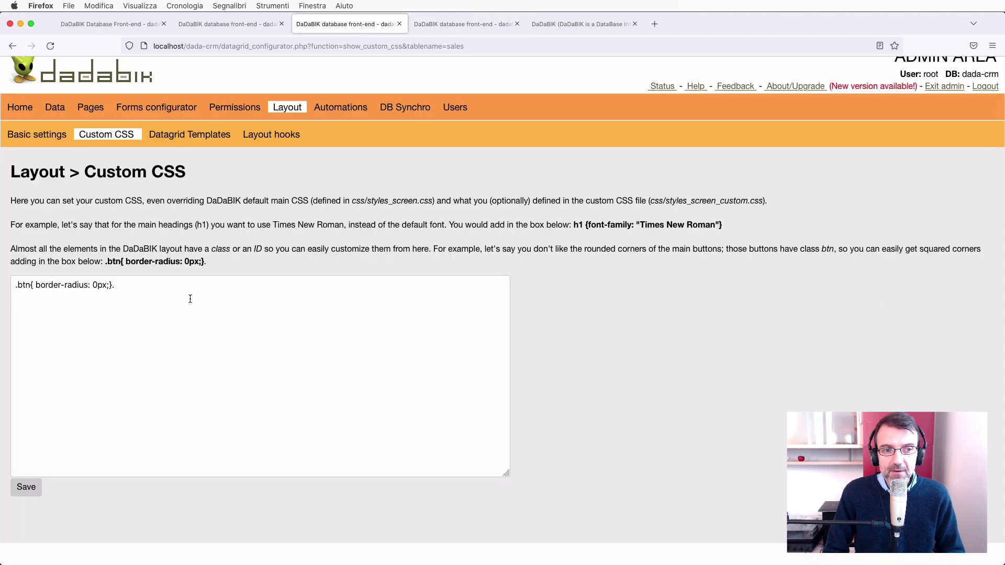
left_click(190, 299)
type("fsd f dsf ds dfss adfds")
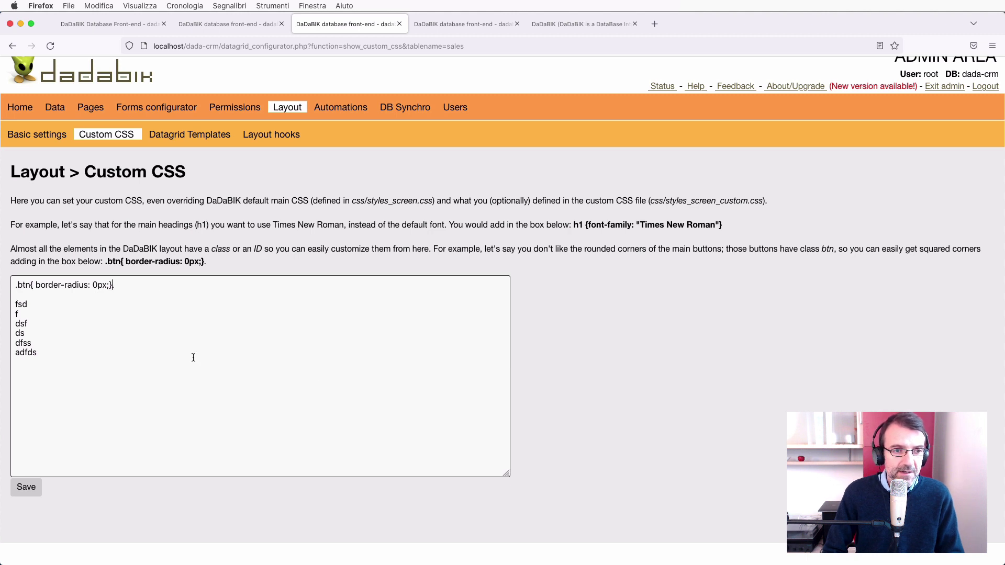
key("Left")
key("shift+Down")
key("shift+Down")
key("shift+Down")
key("shift+Down")
key("shift+Down")
key("shift+Down")
key("shift+Down")
key("BackSpace")
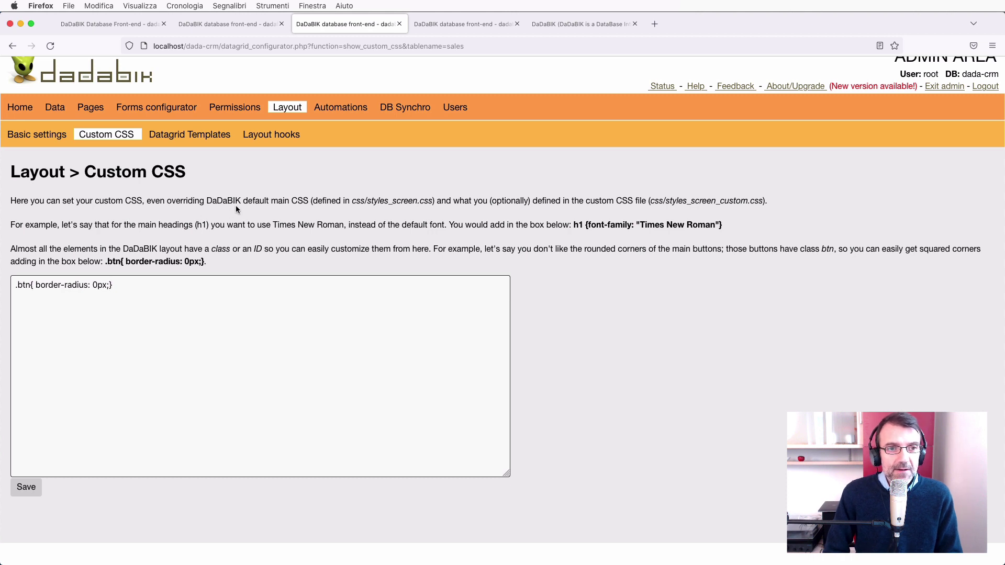
left_click(203, 137)
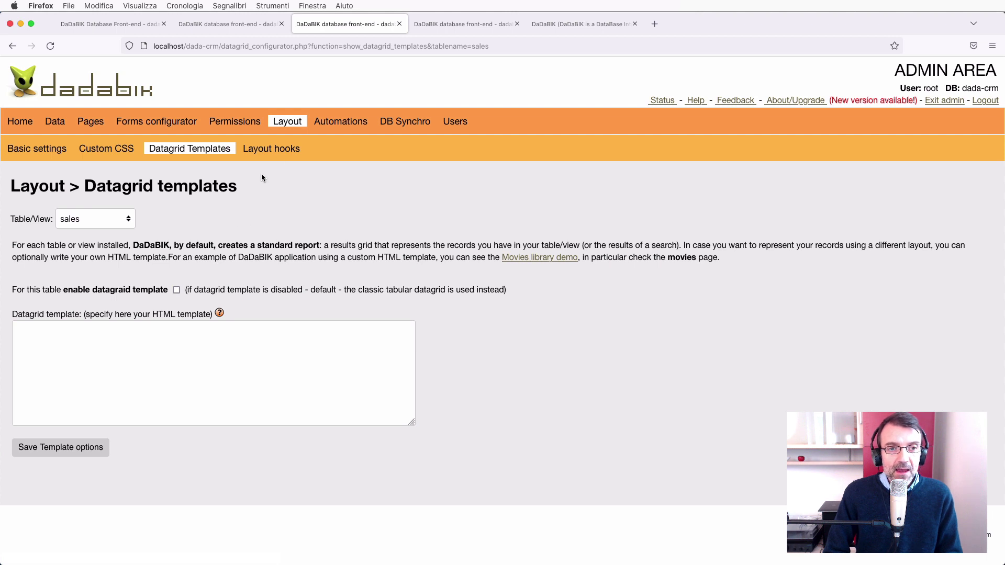
Show the Layout Hooks page on adding HTML, JavaScript and PHP to 15 layout parts.
left_click(289, 152)
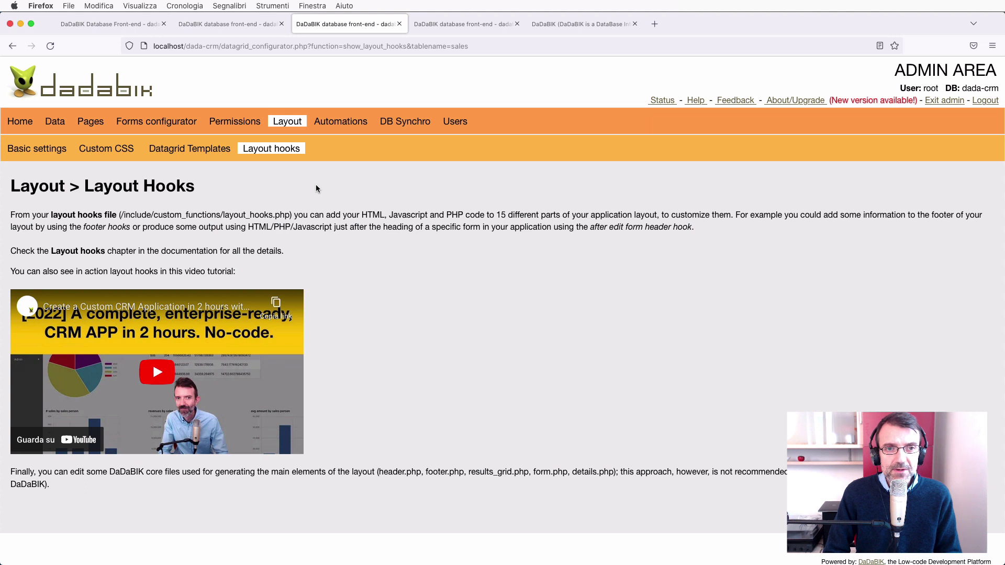
left_click(338, 129)
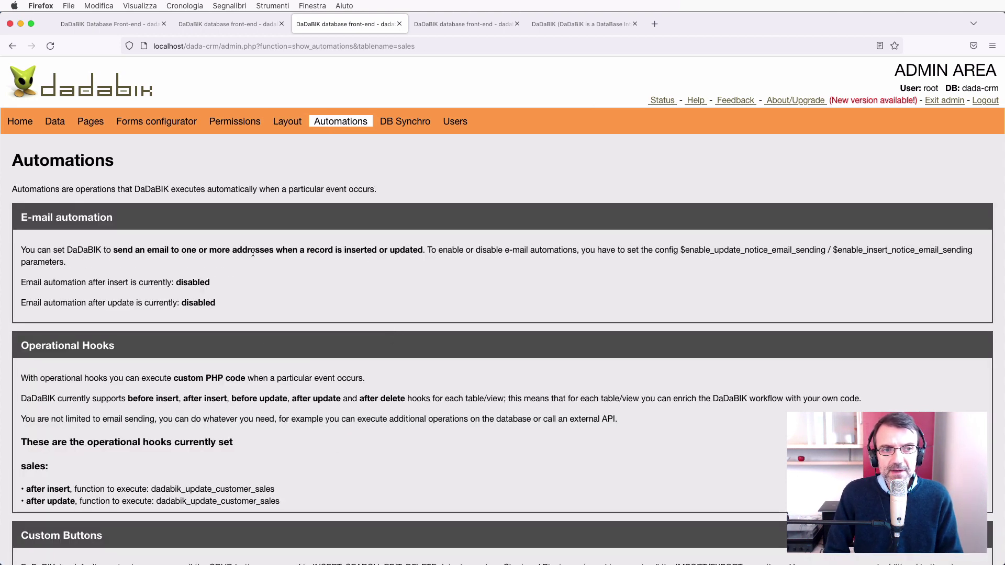
scroll(253, 252, "down", 2)
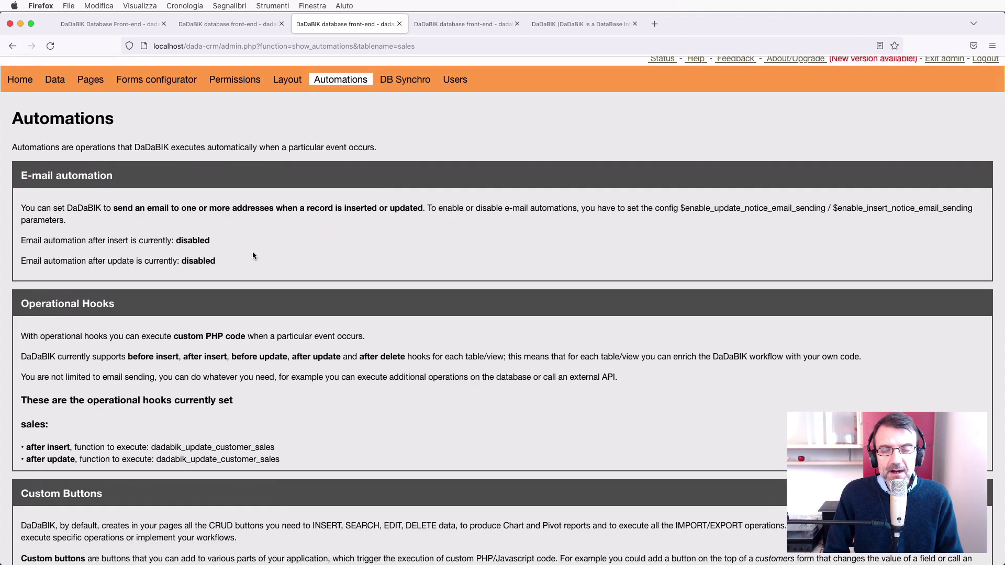
scroll(252, 252, "up", 2)
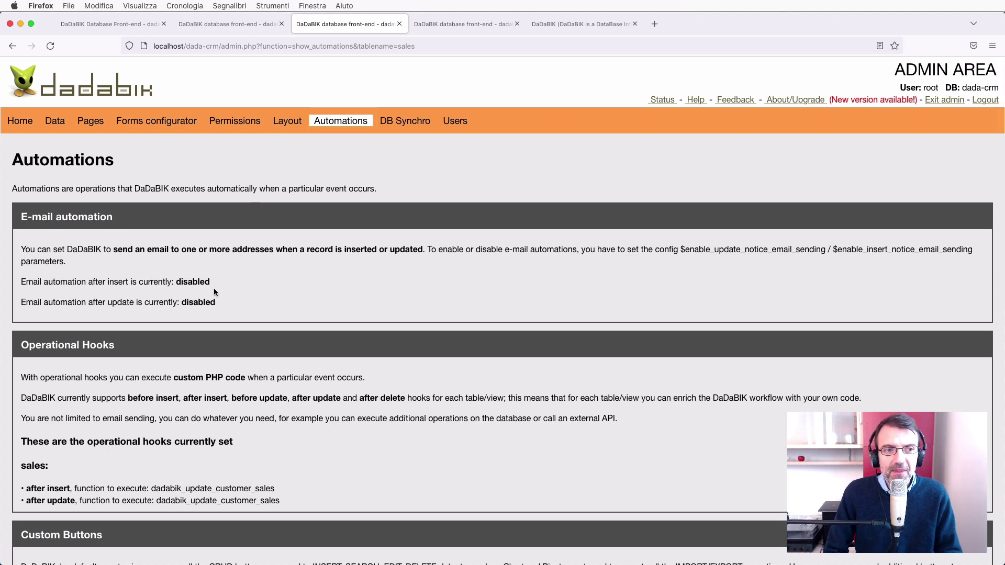
scroll(126, 250, "down", 3)
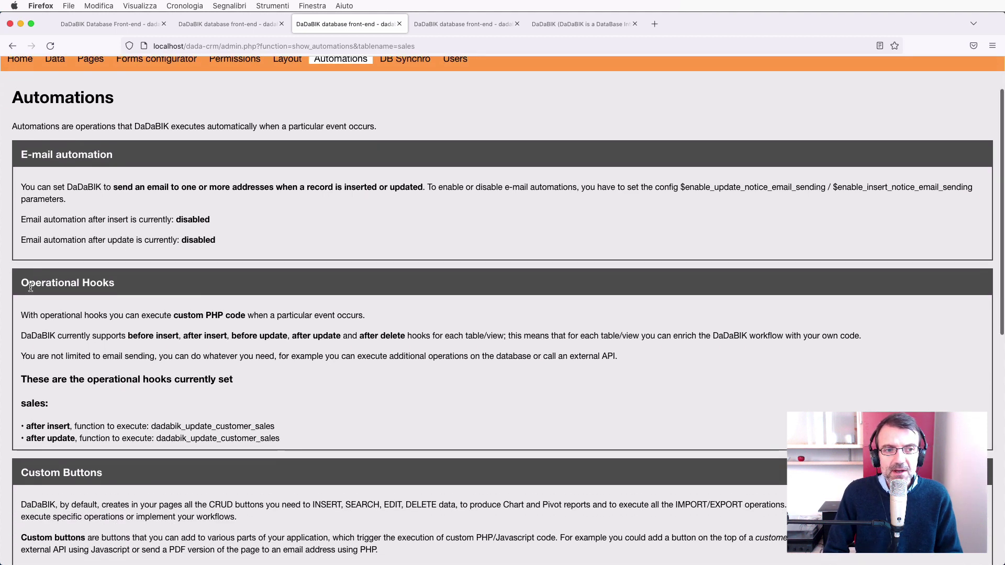
scroll(151, 338, "down", 10)
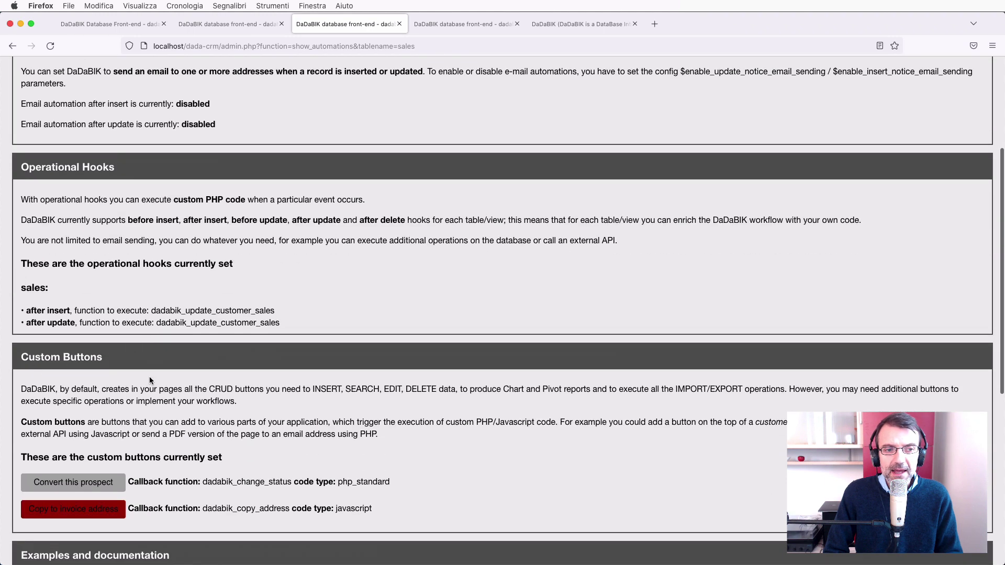
scroll(151, 377, "up", 13)
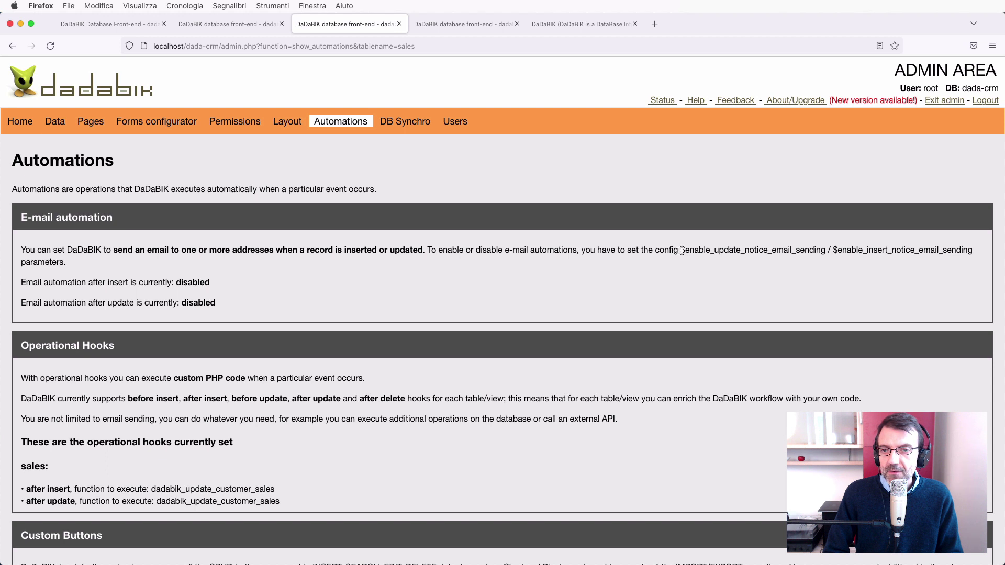
left_click_drag(682, 251, 979, 250)
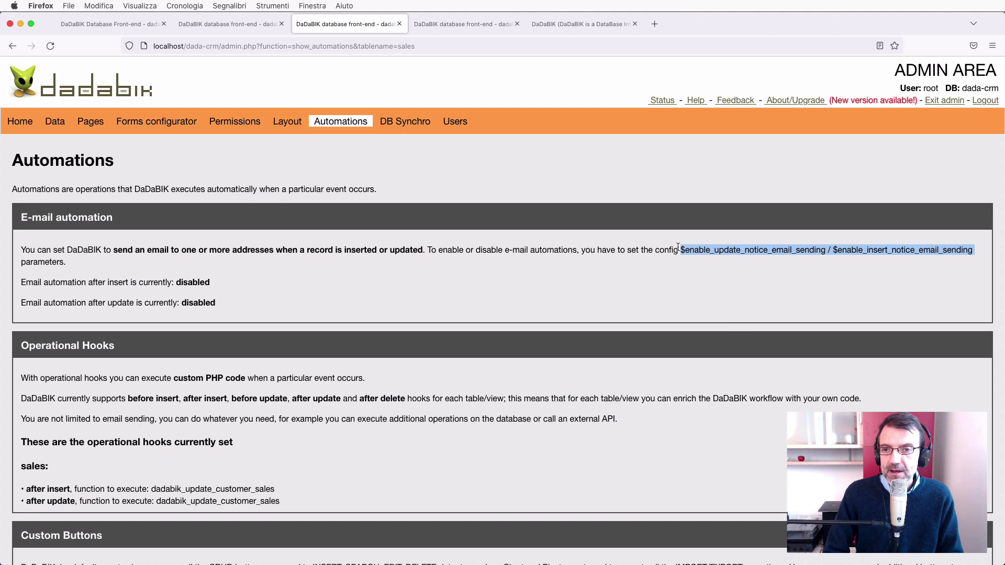
left_click(457, 281)
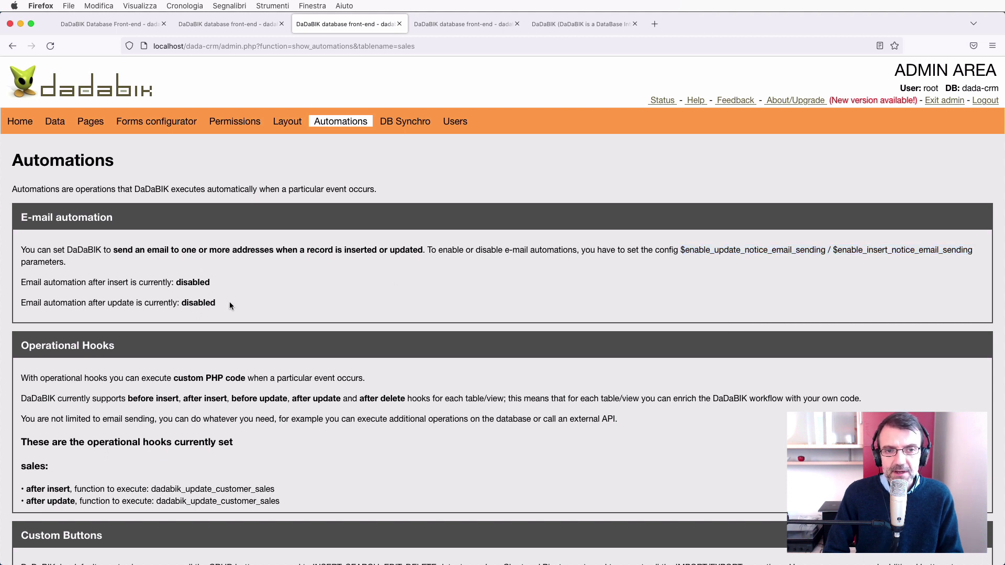
scroll(229, 302, "down", 2)
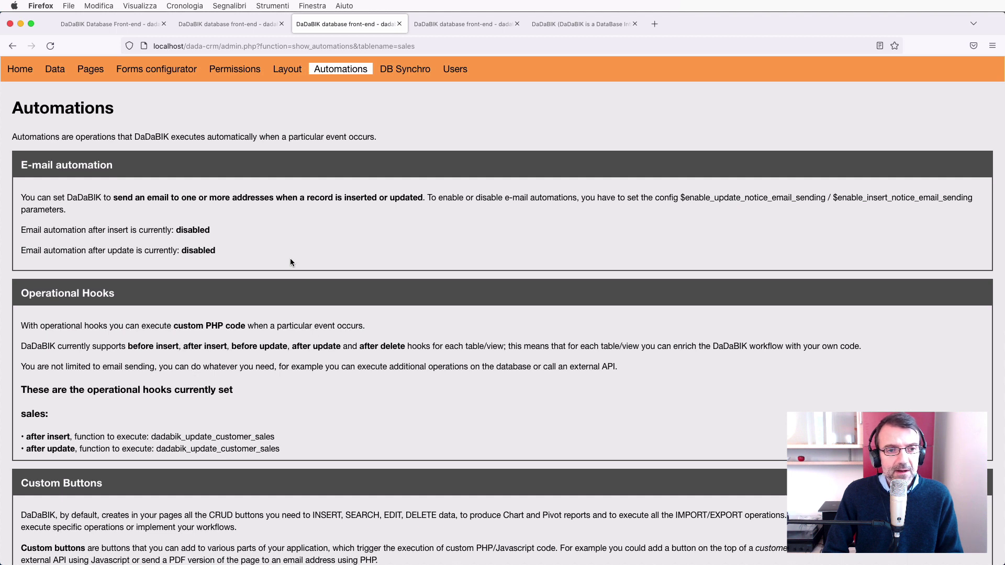
scroll(291, 262, "down", 3)
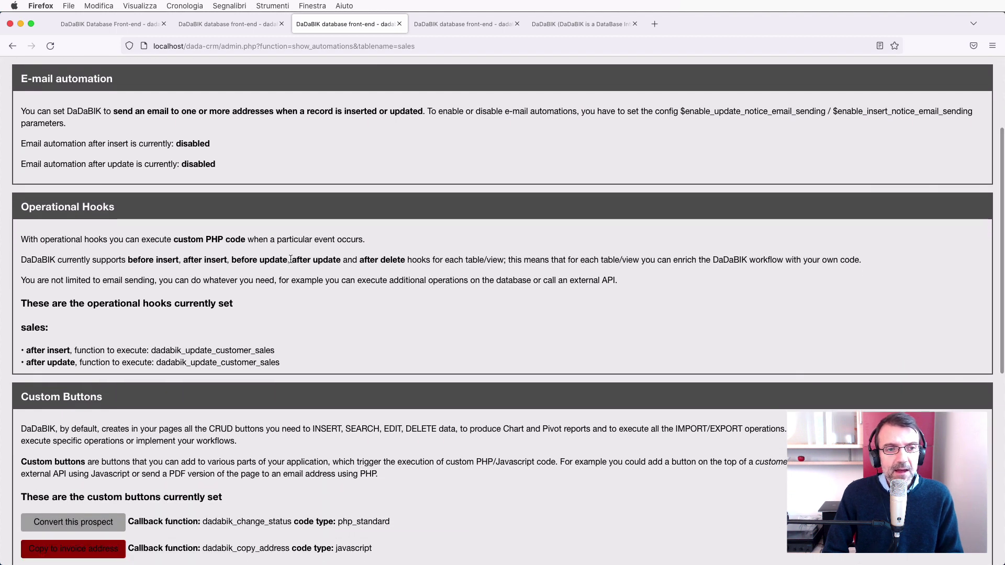
scroll(136, 314, "down", 1)
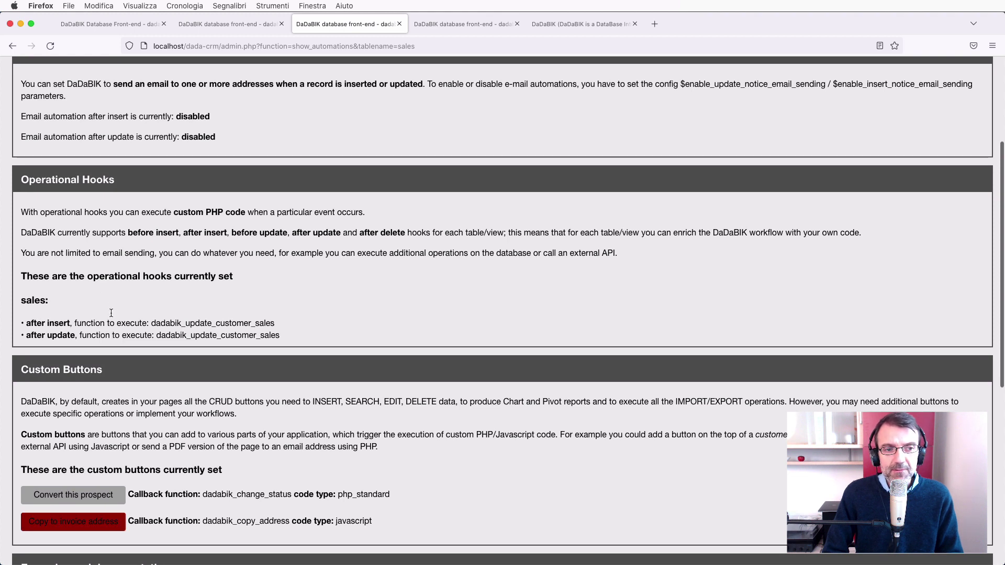
scroll(303, 322, "down", 2)
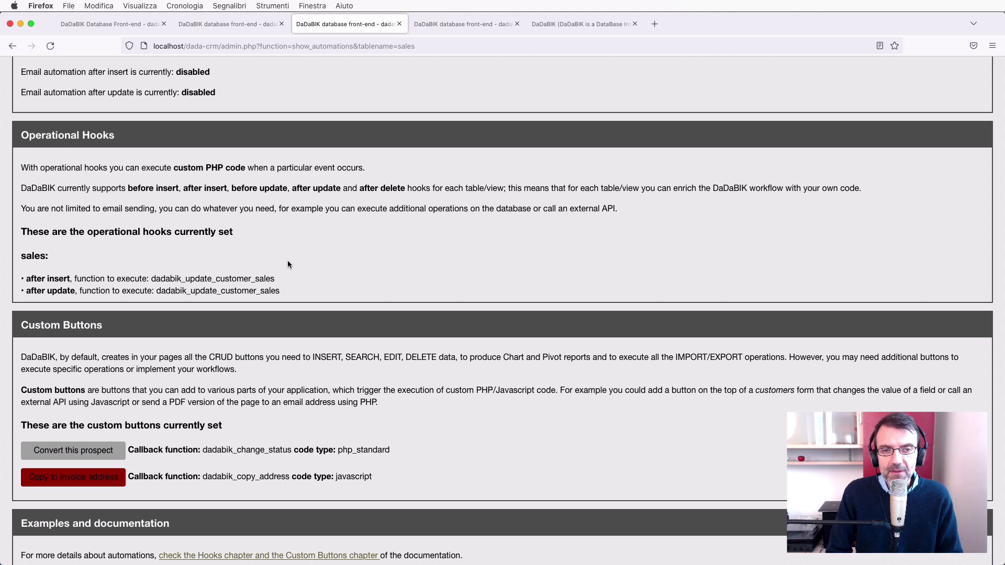
Scroll through the Automations page, then return to the version 11.8 Elba Change Log tab.
scroll(287, 260, "down", 3)
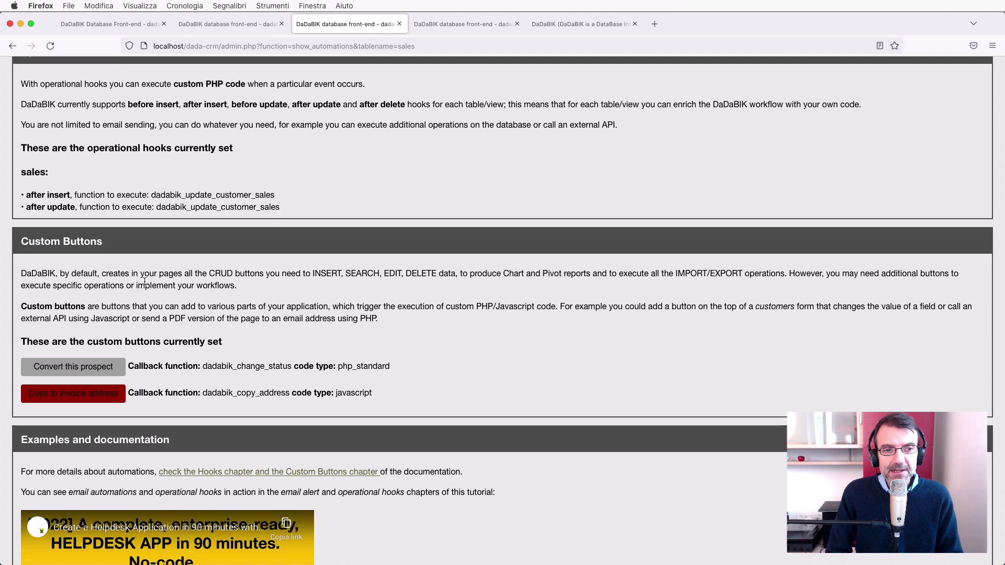
scroll(157, 286, "down", 2)
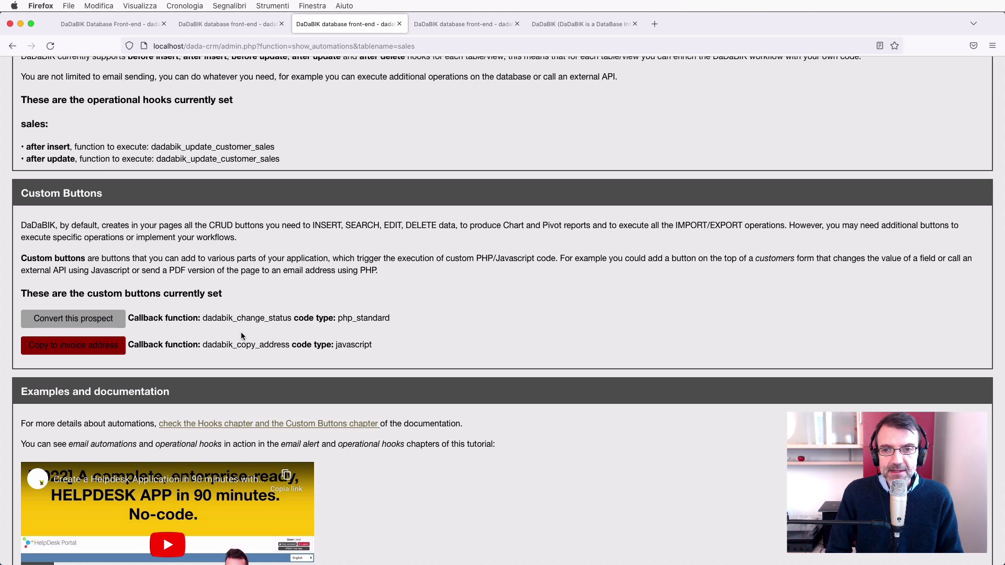
scroll(291, 325, "down", 4)
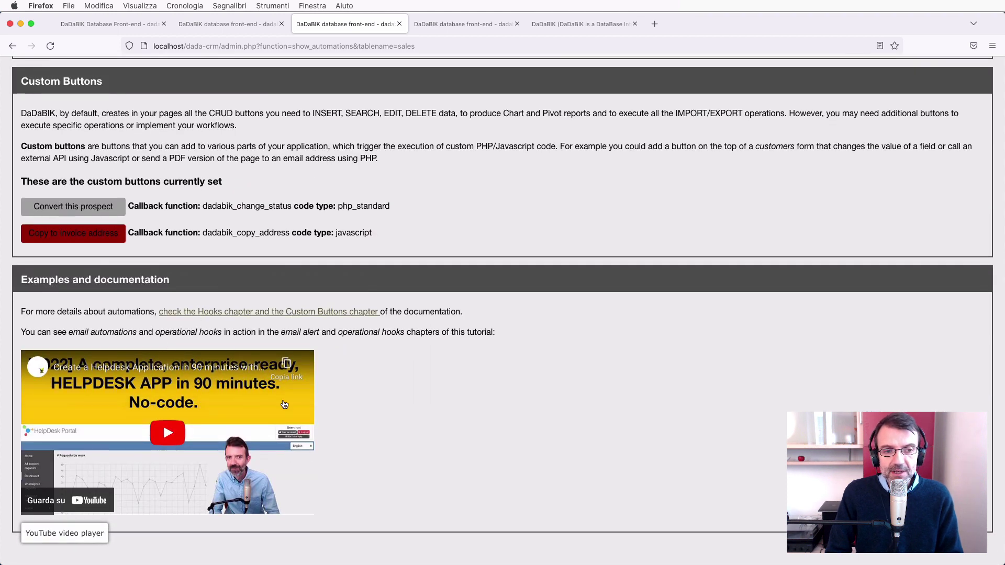
scroll(304, 408, "up", 2)
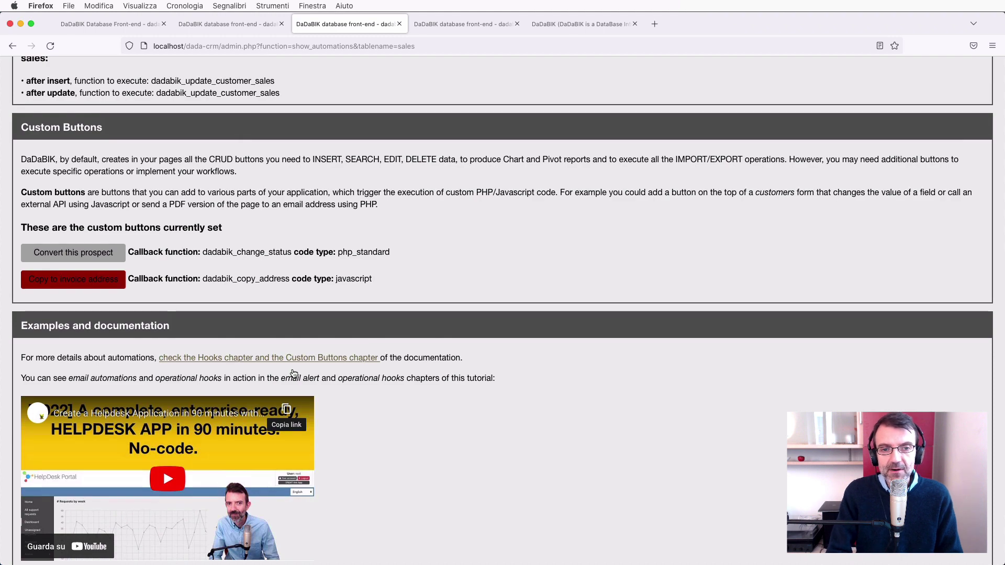
scroll(294, 374, "up", 10)
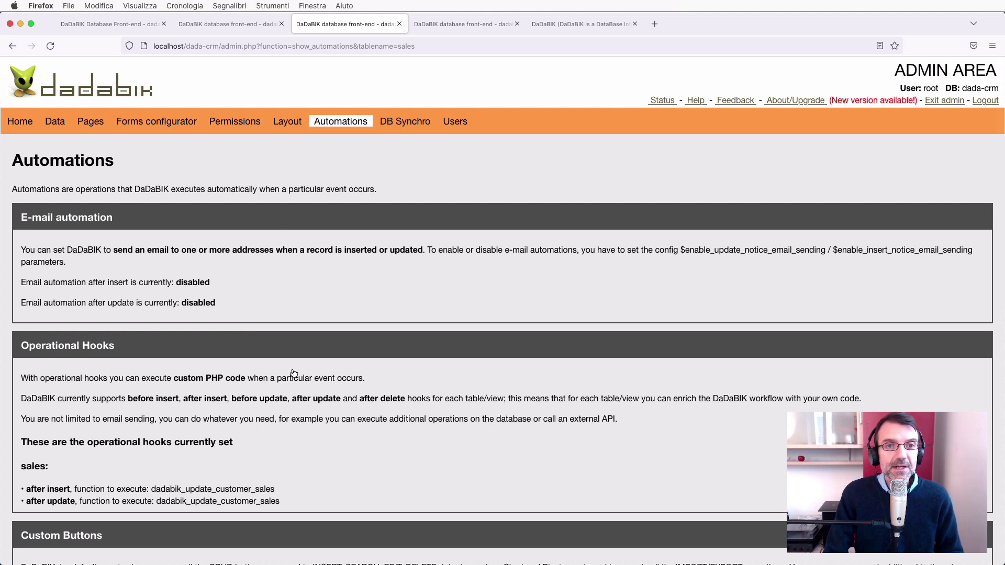
left_click(581, 25)
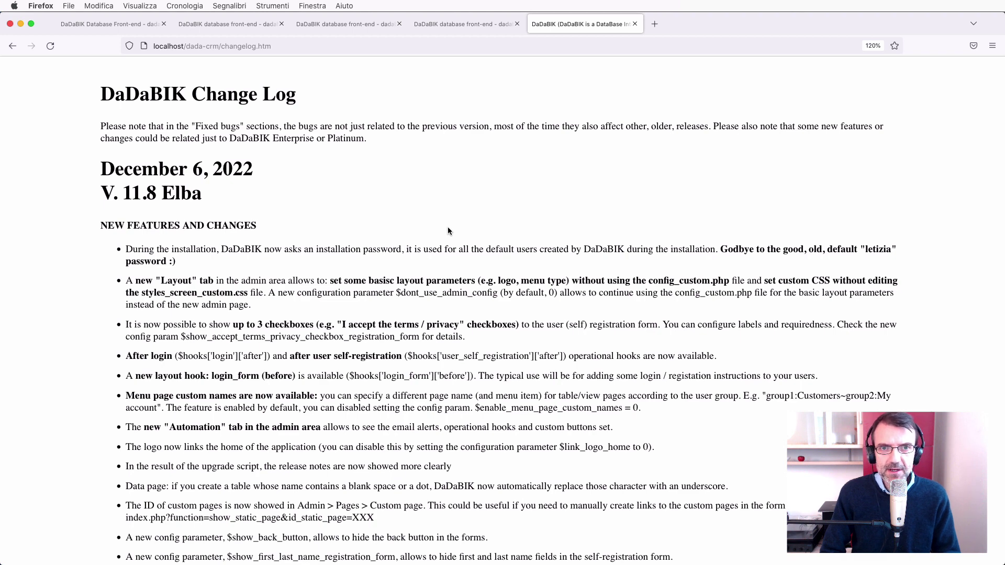
Reset zoom on the Automations page, log out, and open the Create your account registration form.
left_click(352, 28)
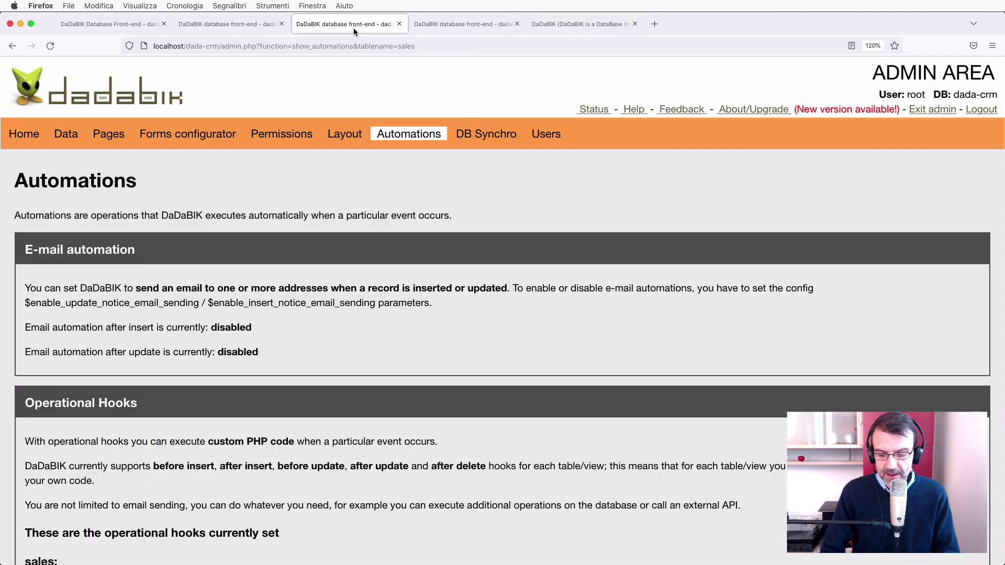
key("super+0")
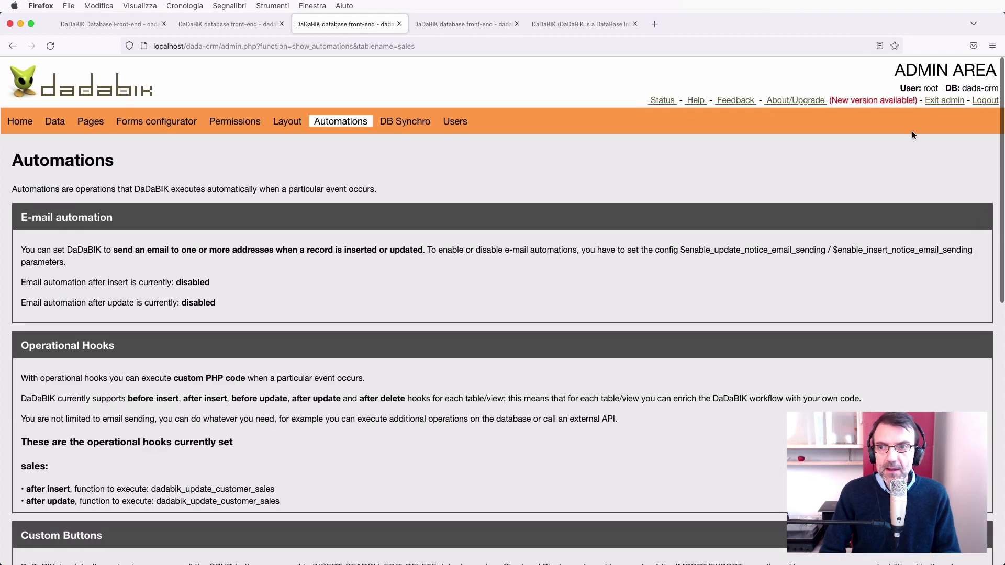
left_click(987, 101)
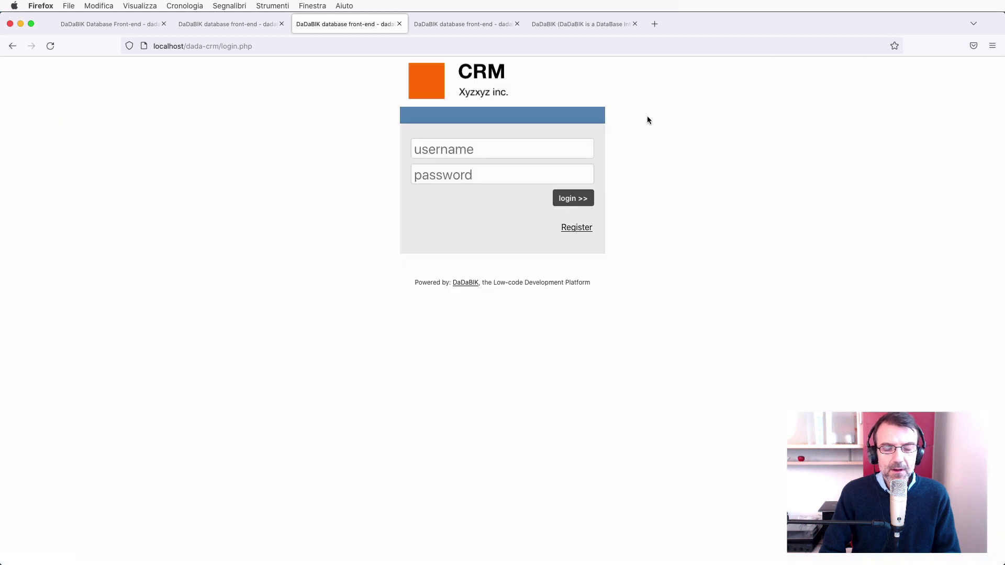
left_click(583, 230)
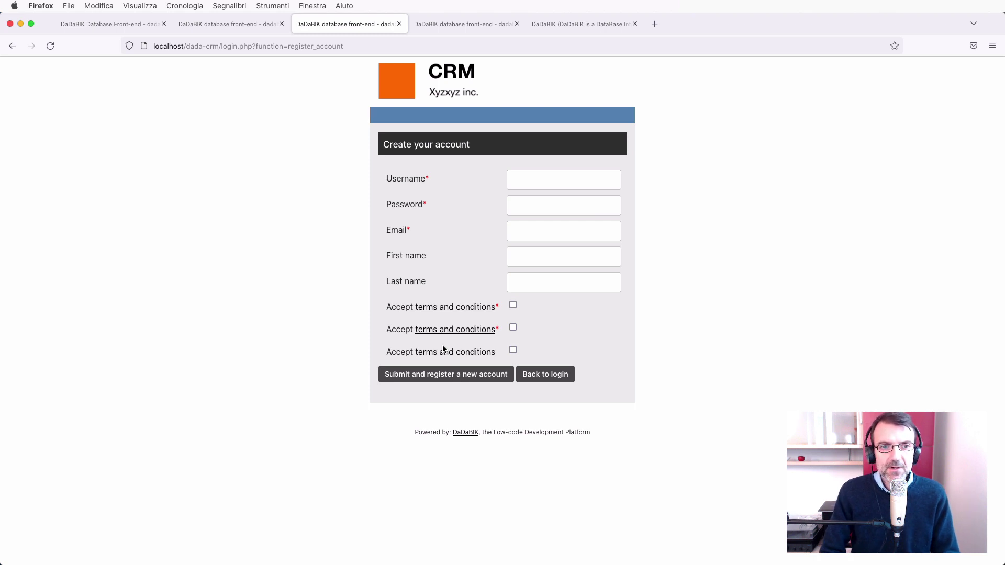
In config_custom.php, locate the checkbox count setting (3) on line 59 and the required-checkbox array on line 61.
key("super+Tab")
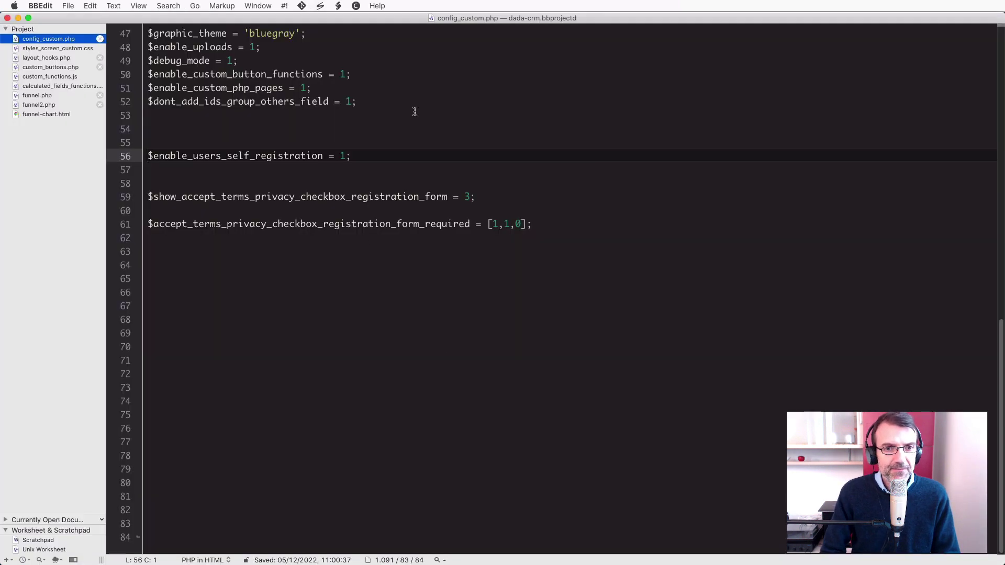
left_click(199, 197)
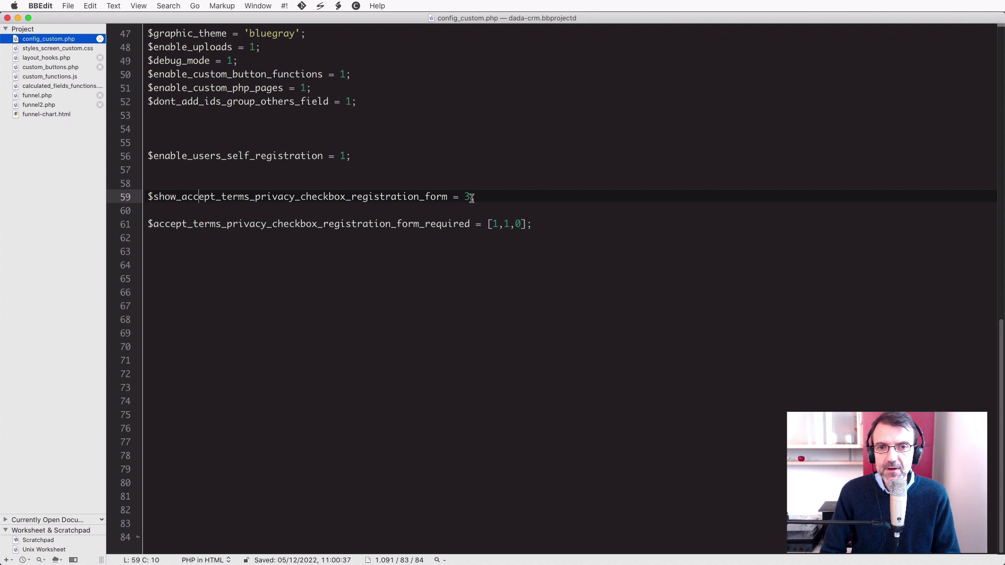
left_click(470, 198)
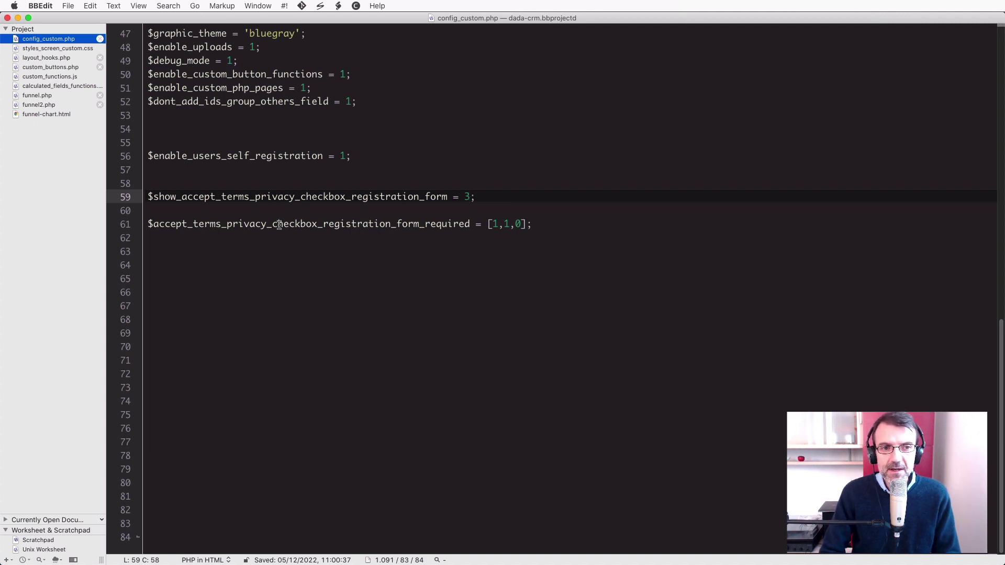
left_click(493, 224)
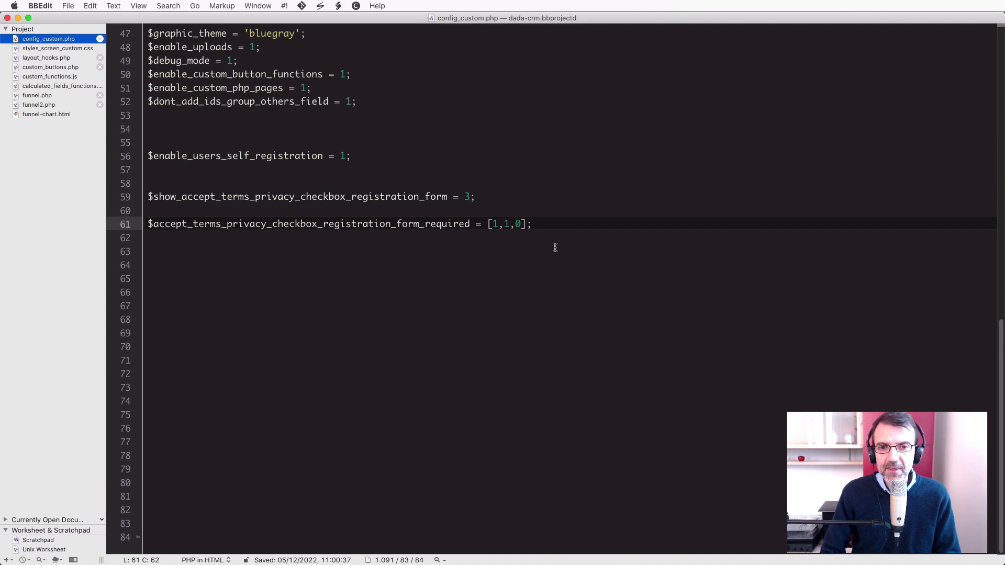
Highlight the 1,1 and 0 required flags on line 61, then return to the Firefox registration form.
key("shift+Right")
key("shift+Right")
key("shift+Right")
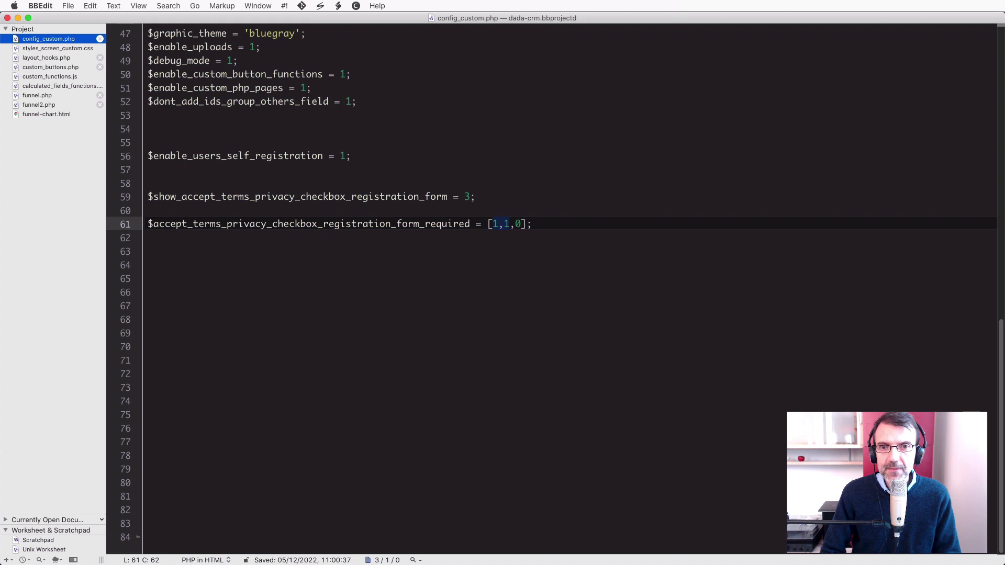
key("Right")
key("Right")
key("shift+Right")
key("super+Tab")
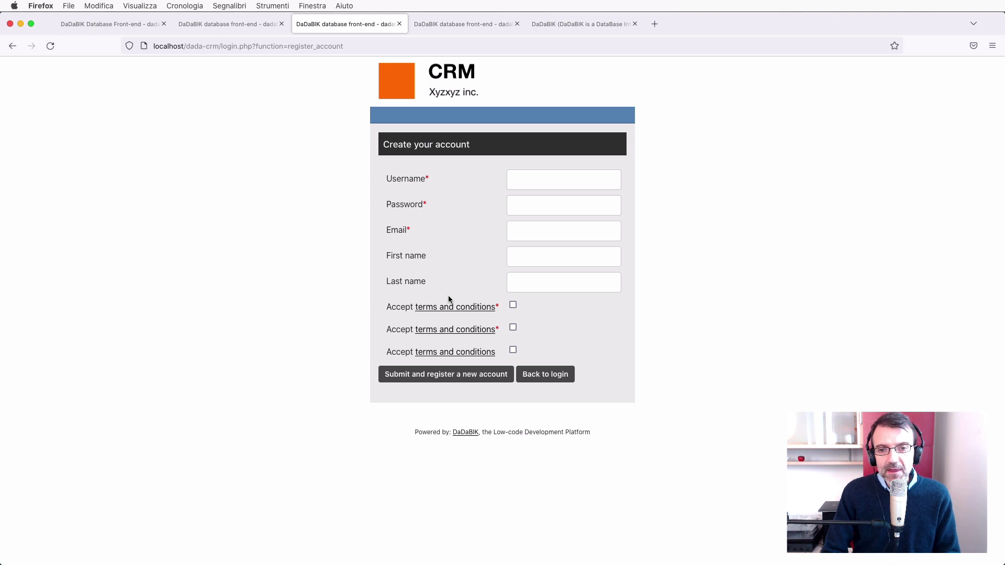
Go back from the registration form to the CRM login page, then return to config_custom.php in BBEdit.
left_click(561, 376)
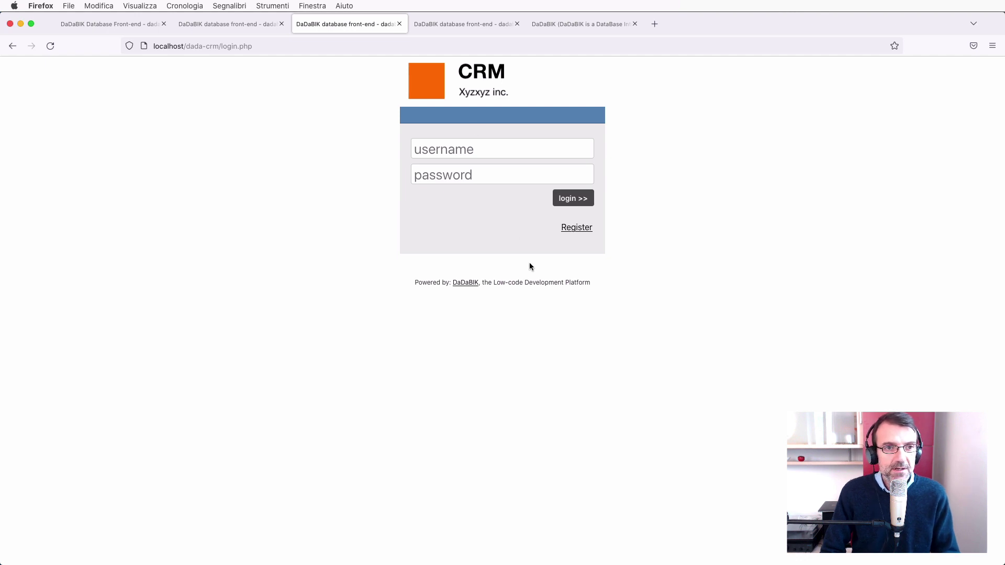
key("super+Tab")
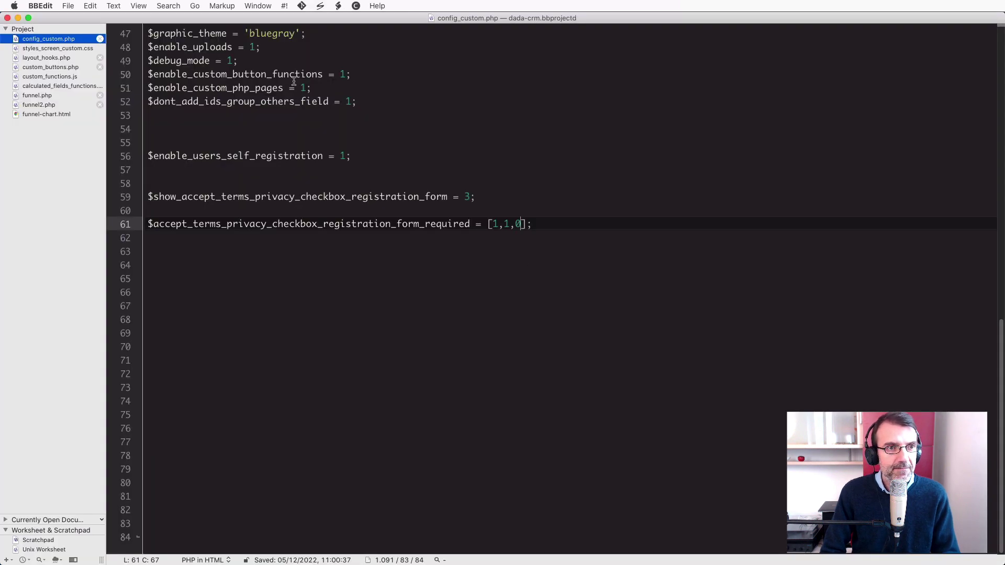
Uncomment the login_form before hook in layout_hooks.php and review its dadabik_login_before echo statement.
left_click(294, 83)
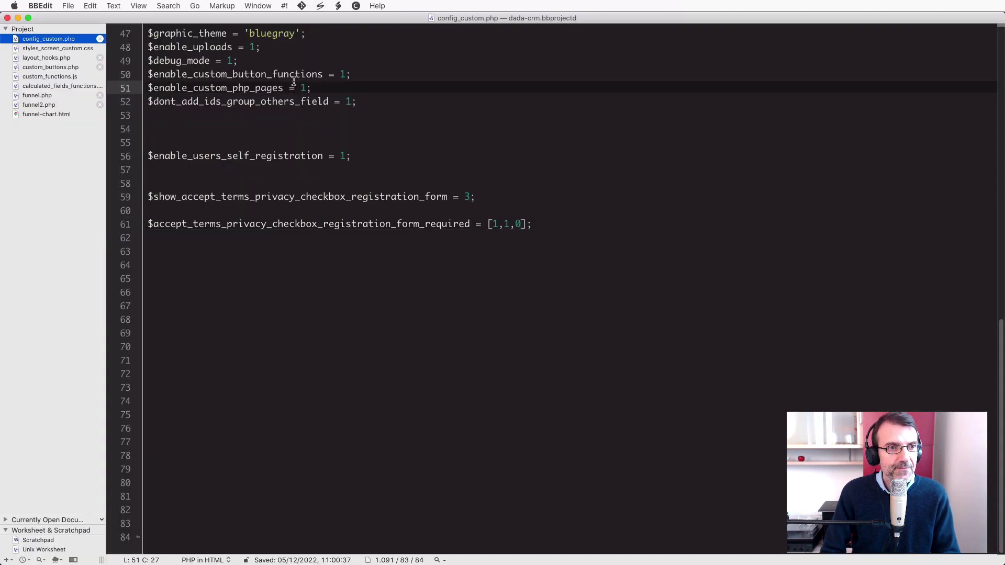
left_click(48, 58)
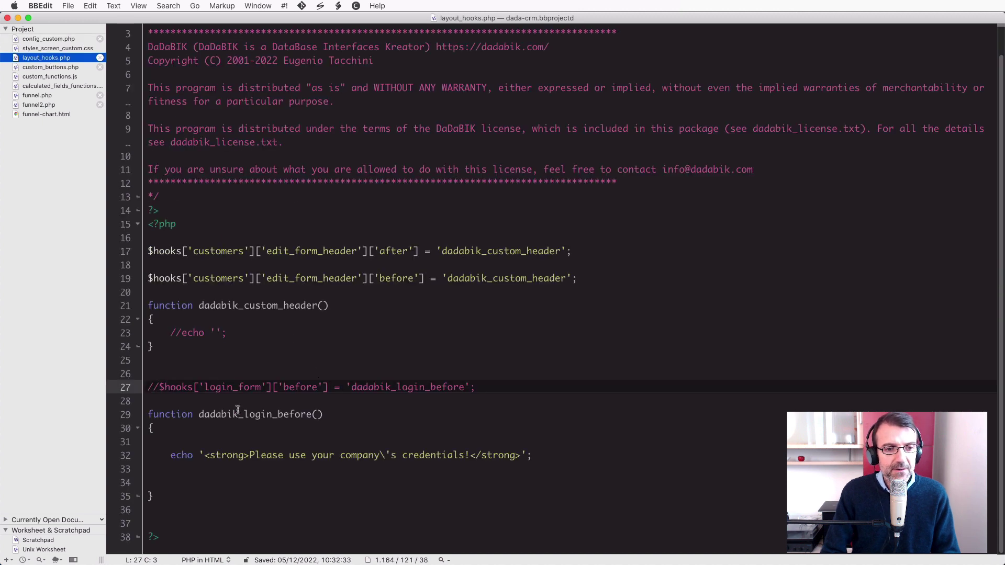
key("BackSpace")
key("BackSpace")
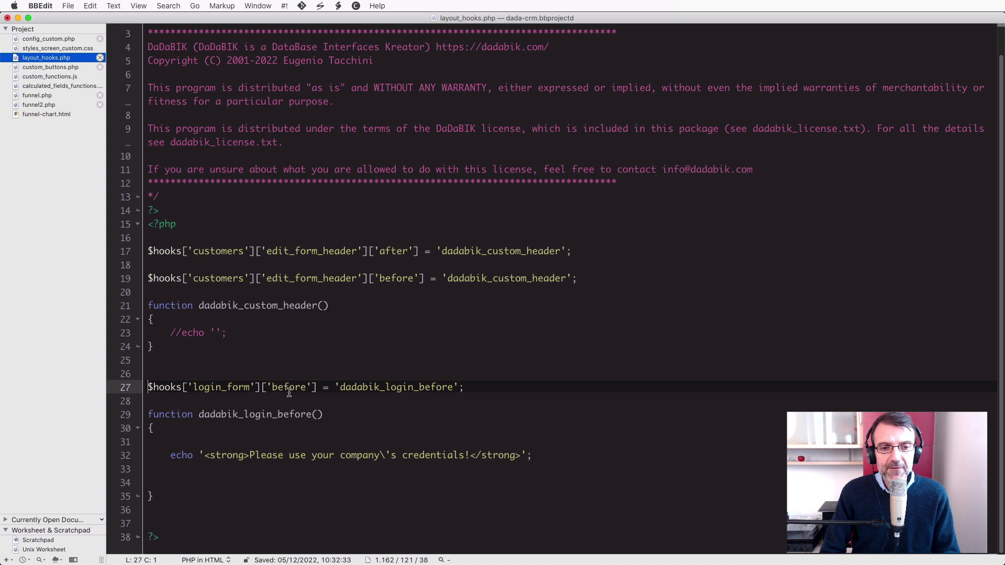
double_click(392, 387)
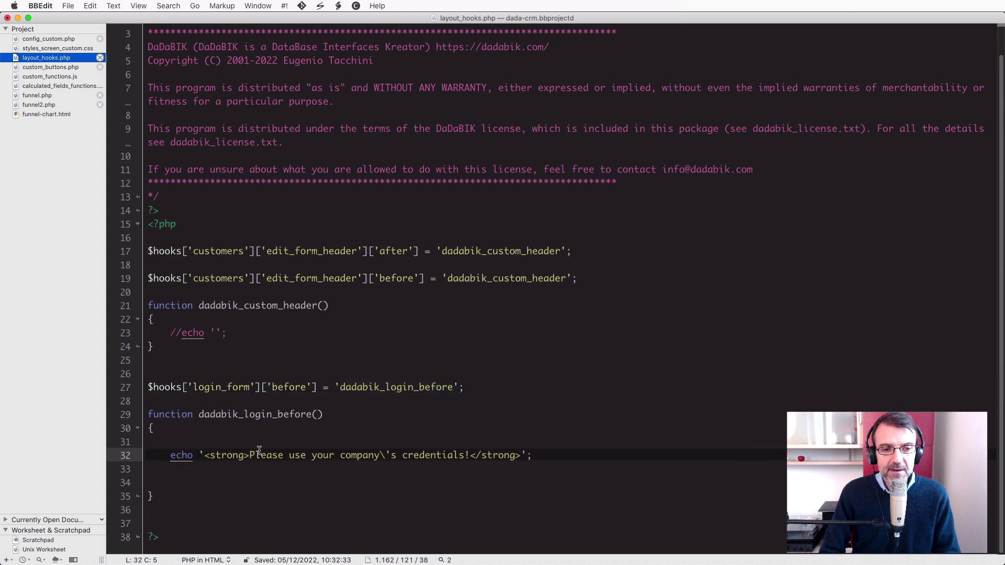
double_click(237, 414)
double_click(181, 455)
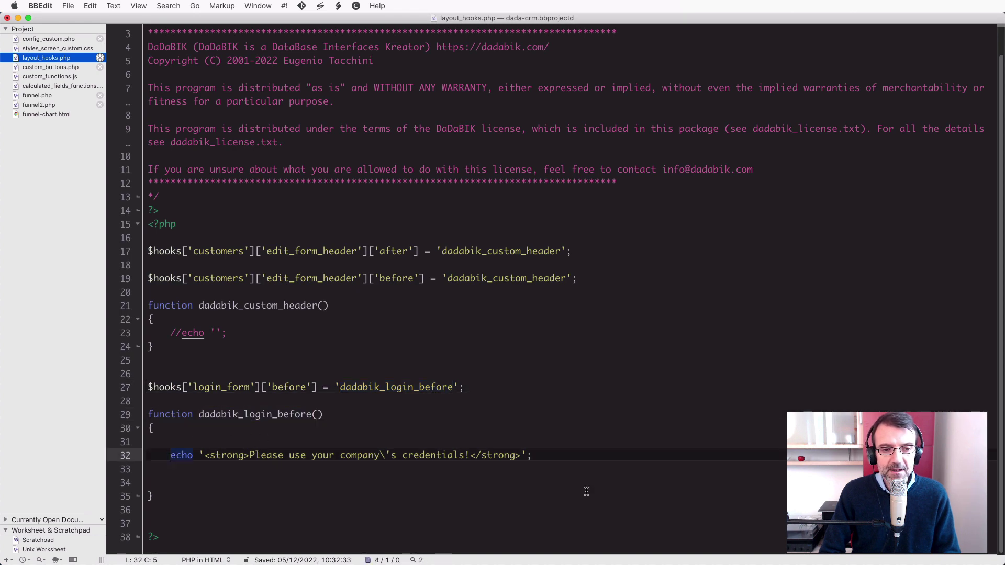
left_click(550, 455, "shift")
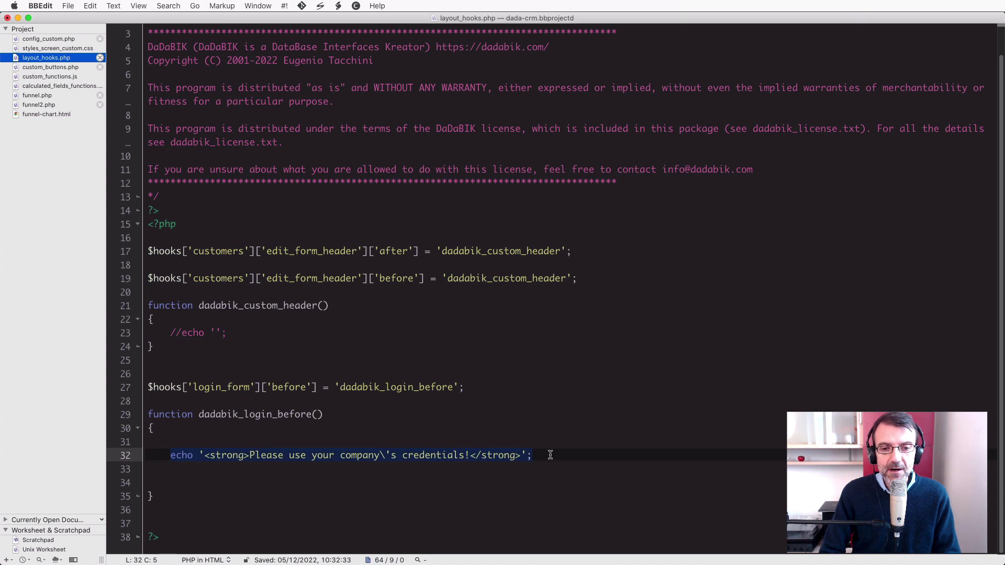
Save layout_hooks.php and reload the CRM login page in Firefox to show the message.
key("super+s")
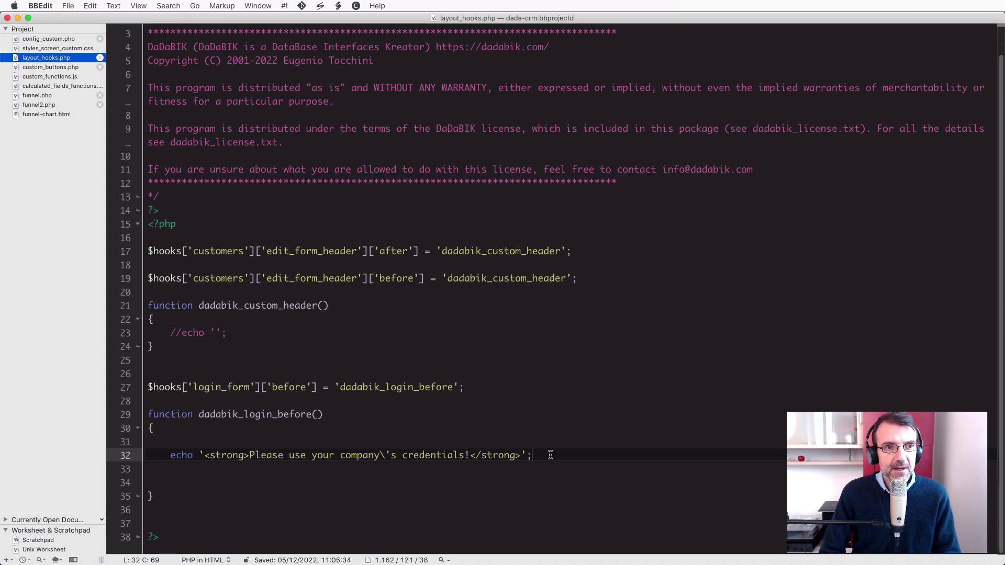
key("super+Tab")
key("super+r")
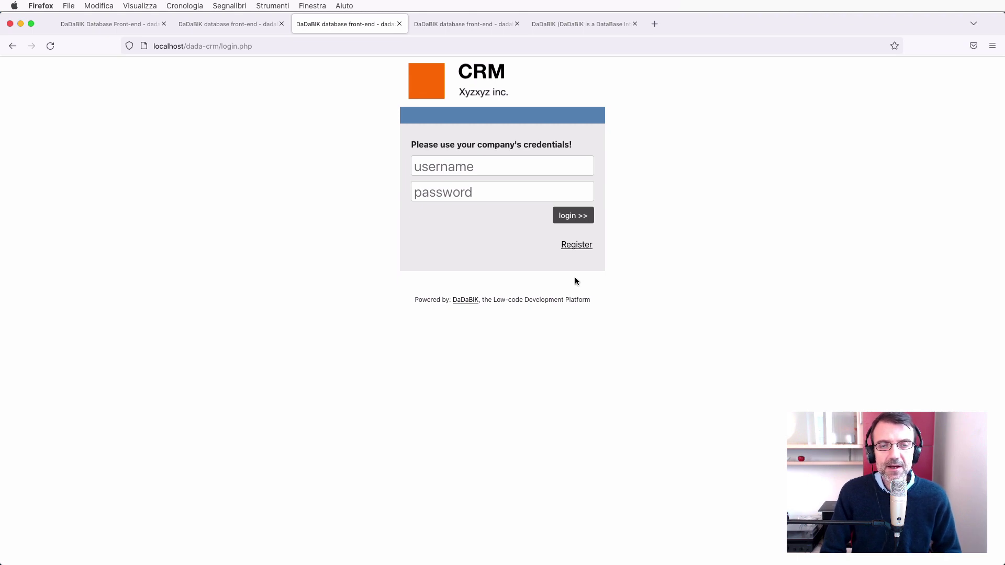
Reset the CRM page zoom to 100% and bring the login tab forward.
key("ctrl+Tab")
key("ctrl+Tab")
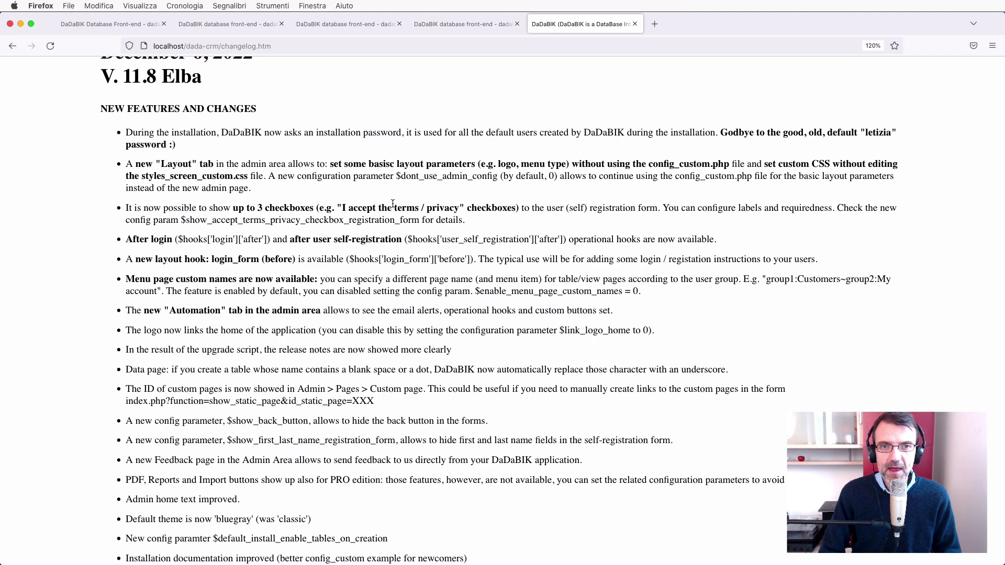
left_click(450, 29)
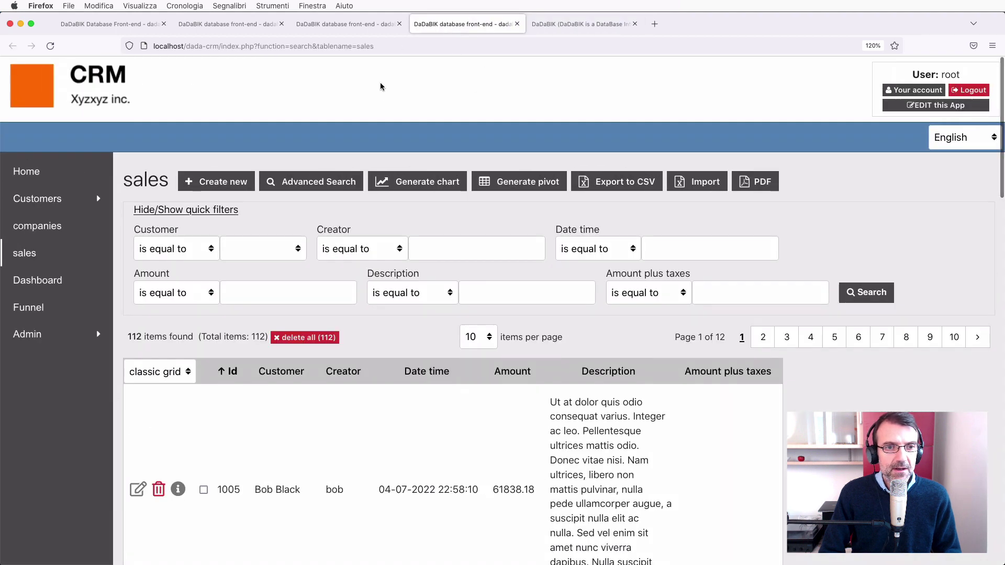
key("super+0")
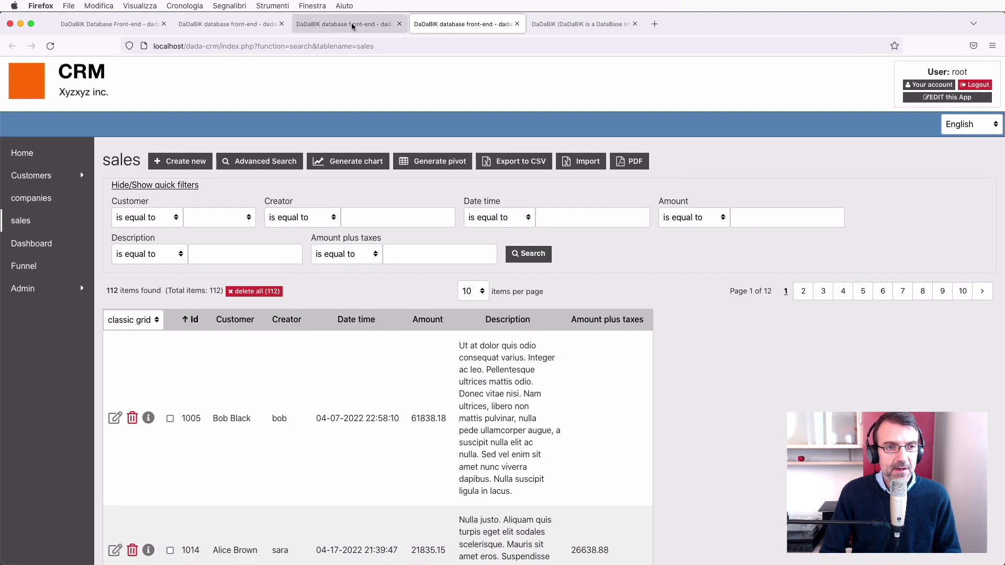
left_click(352, 26)
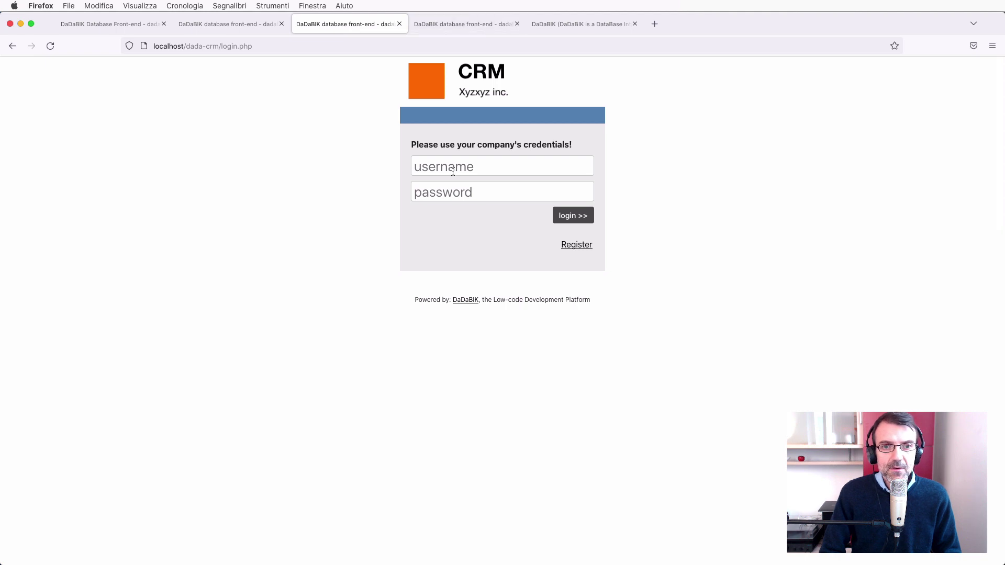
Log in as root with the administrator password.
left_click(454, 171)
type("root")
key("Tab")
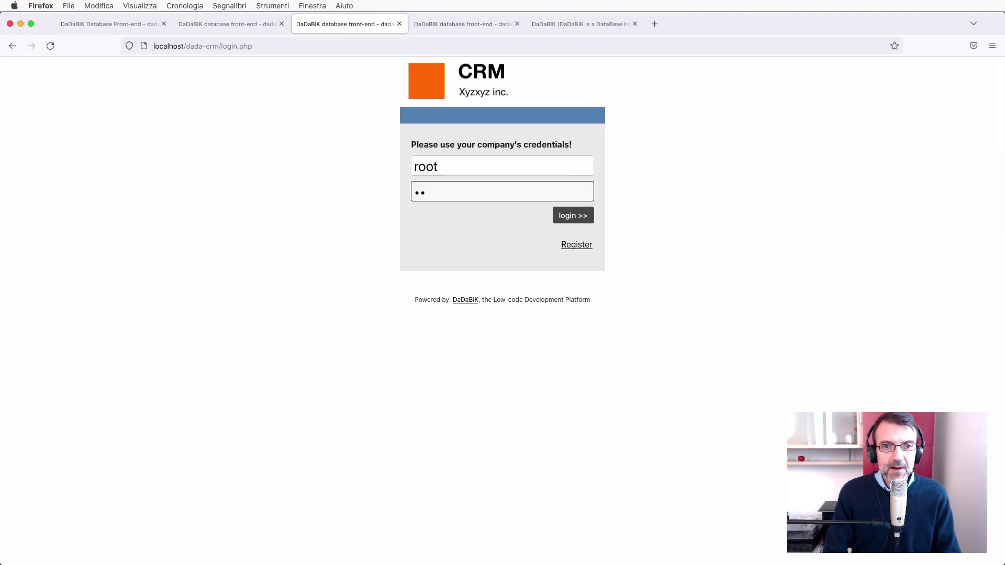
key("Return")
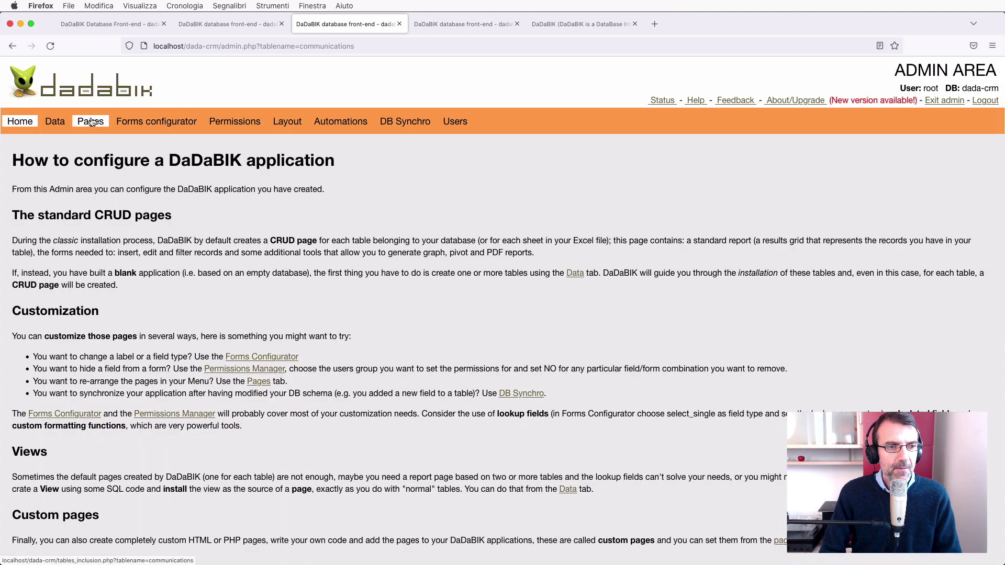
Browse the admin Pages manager, then open the companies list in the CRM front-end.
left_click(91, 121)
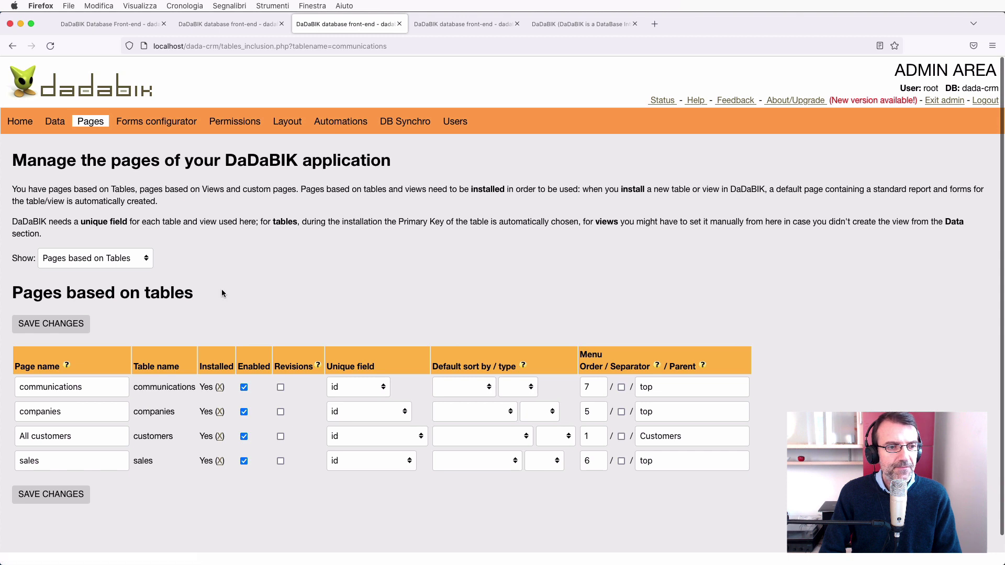
scroll(222, 292, "down", 1)
scroll(222, 291, "up", 1)
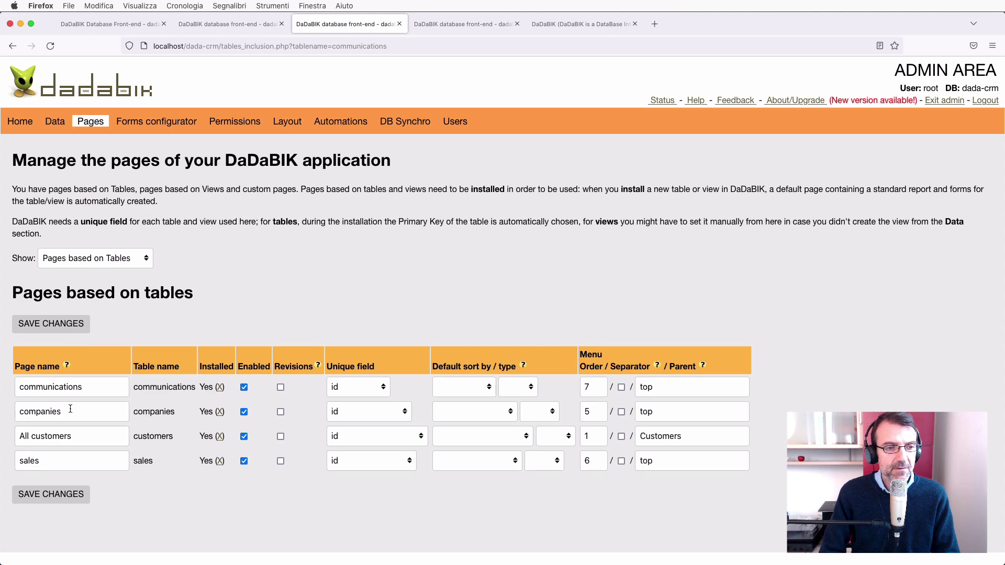
left_click(477, 24)
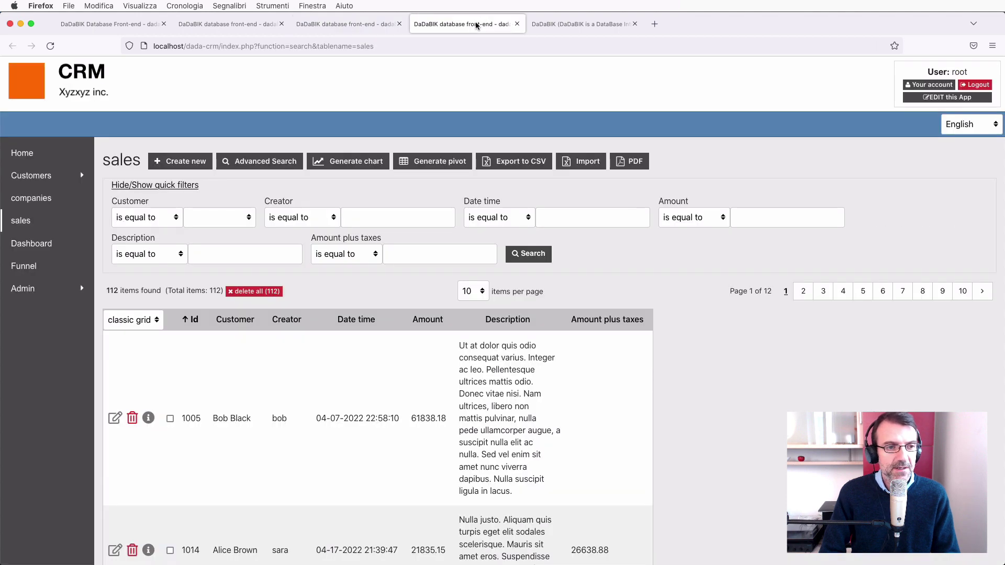
left_click(36, 202)
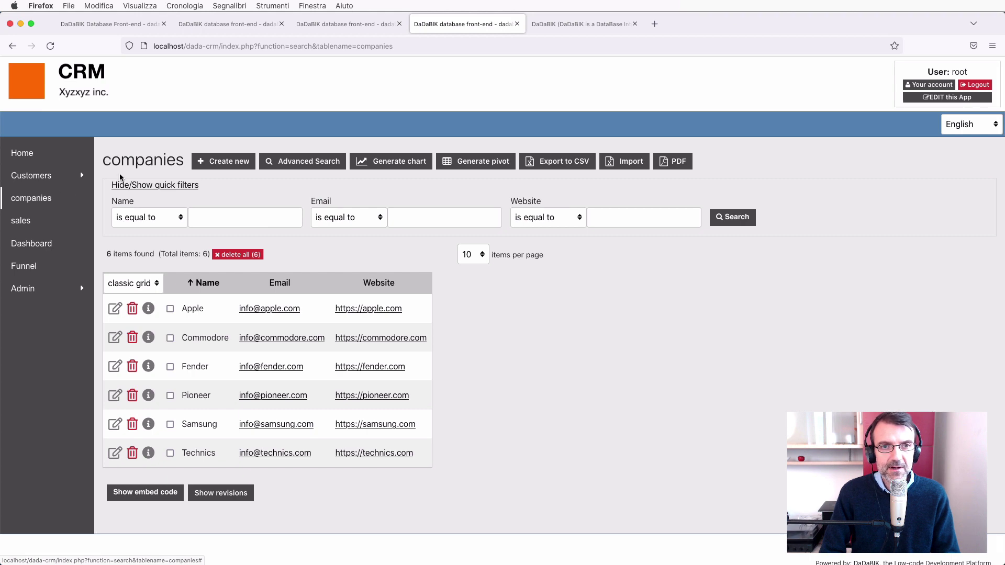
Copy the example group-specific page name from the Page name help in the Pages manager.
left_click(343, 24)
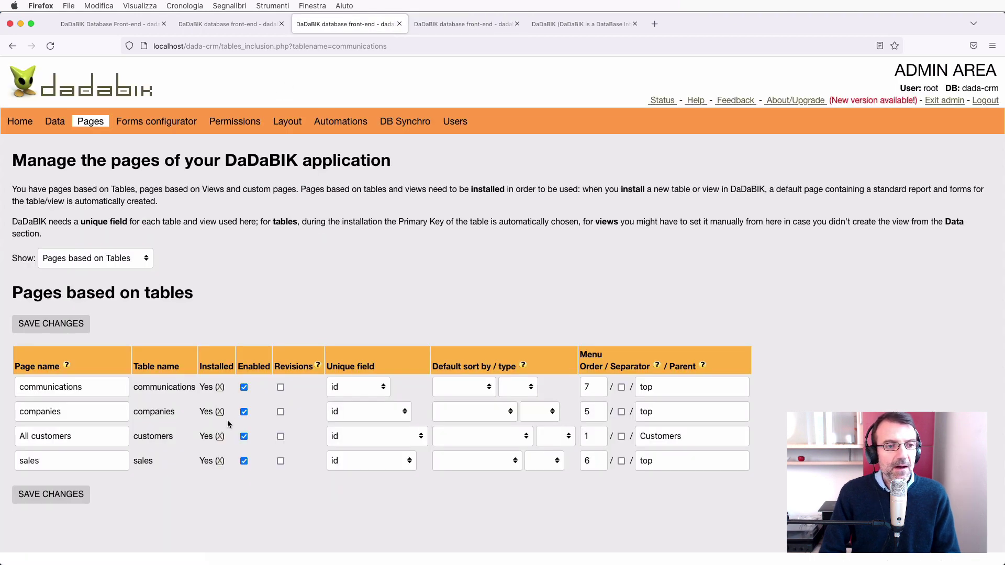
scroll(157, 388, "down", 1)
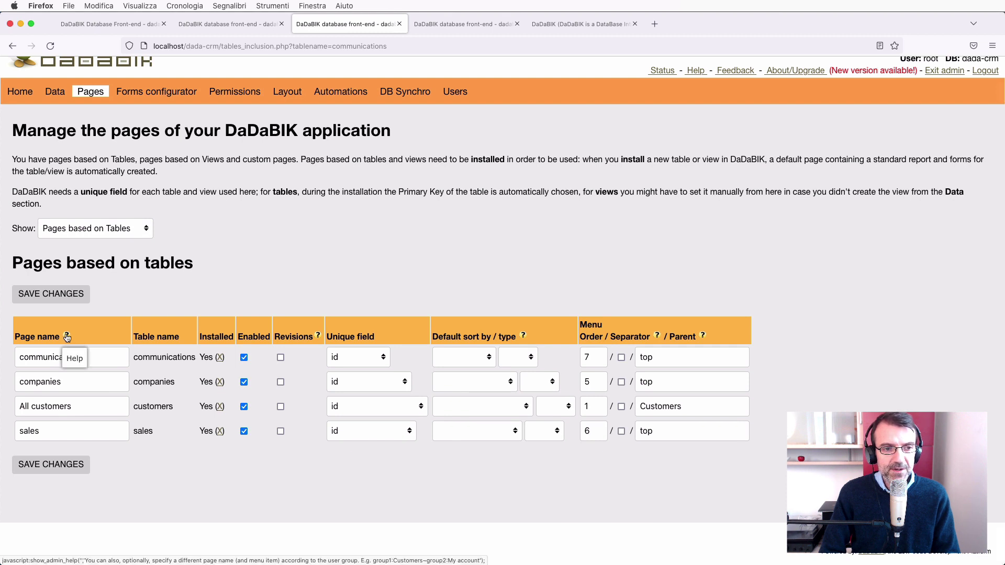
left_click(67, 337)
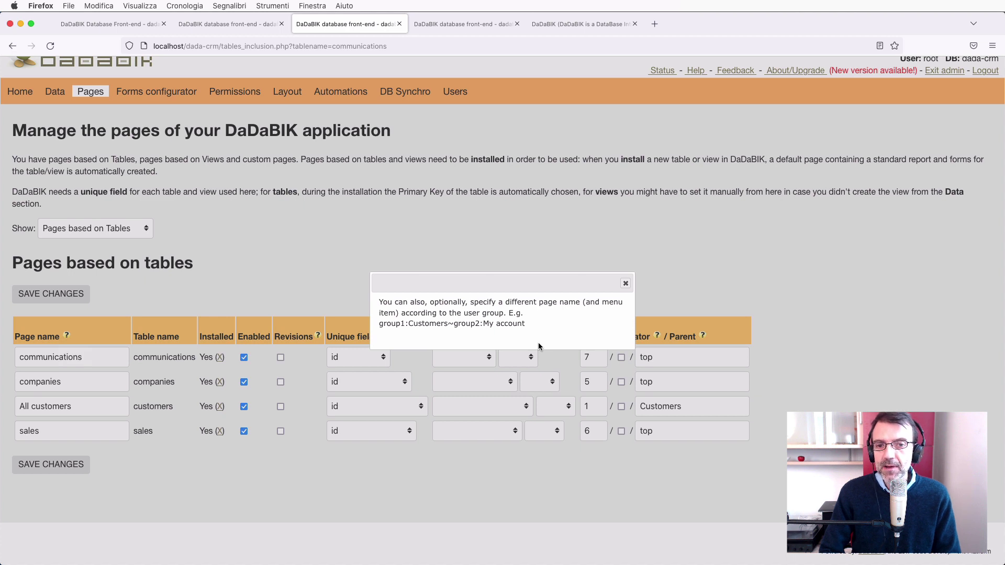
triple_click(394, 325)
key("super+c")
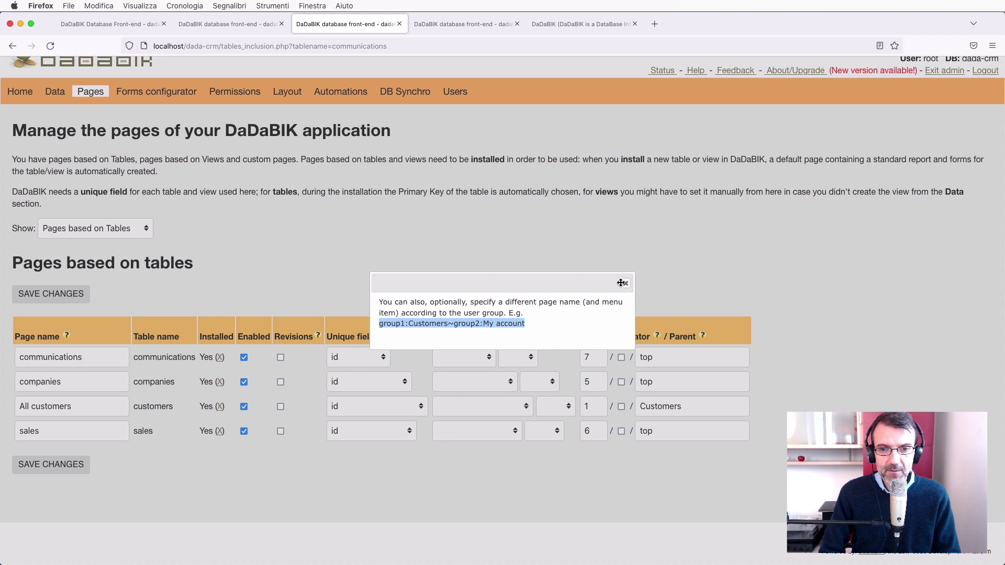
left_click(626, 285)
Paste it as the communications page name, changing Customers to Company and group2's name to sdfsdfkjhsdkfklds.
double_click(50, 360)
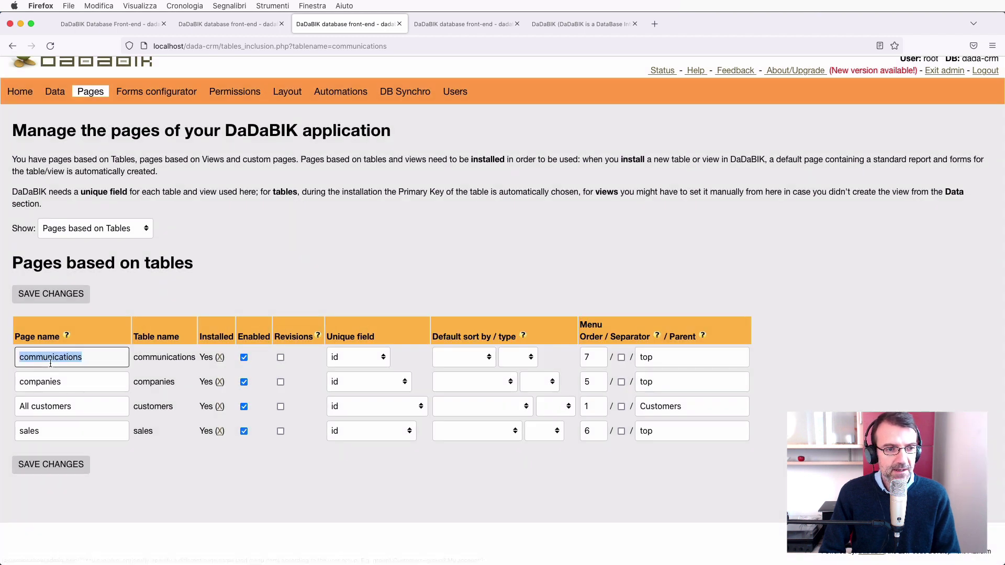
key("super+v")
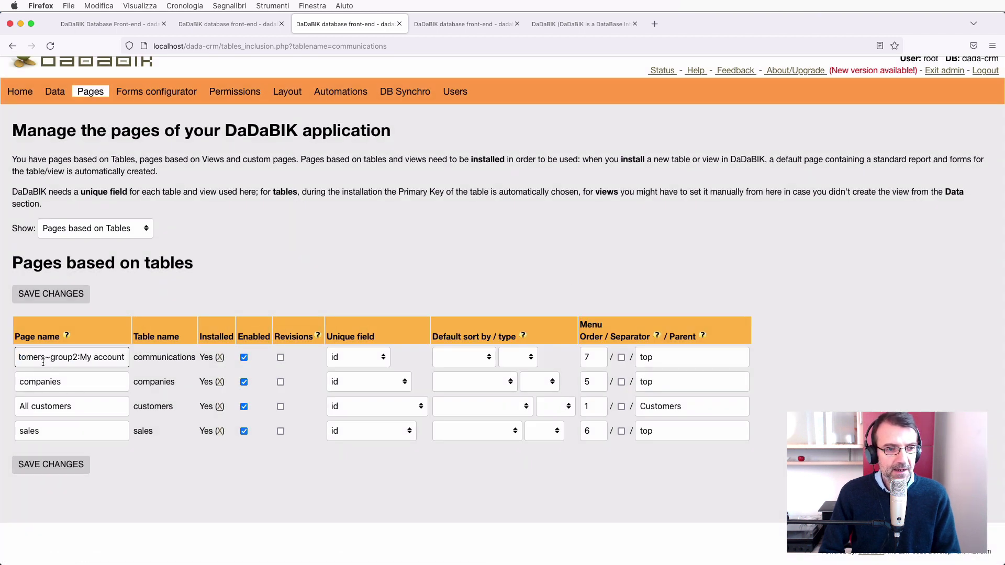
key("Left")
key("Left")
key("Left")
key("Left")
key("Left")
key("Left")
key("Left")
key("Left")
key("Left")
key("Left")
key("Left")
key("Left")
key("Left")
key("Left")
key("Left")
key("Left")
key("Left")
key("Left")
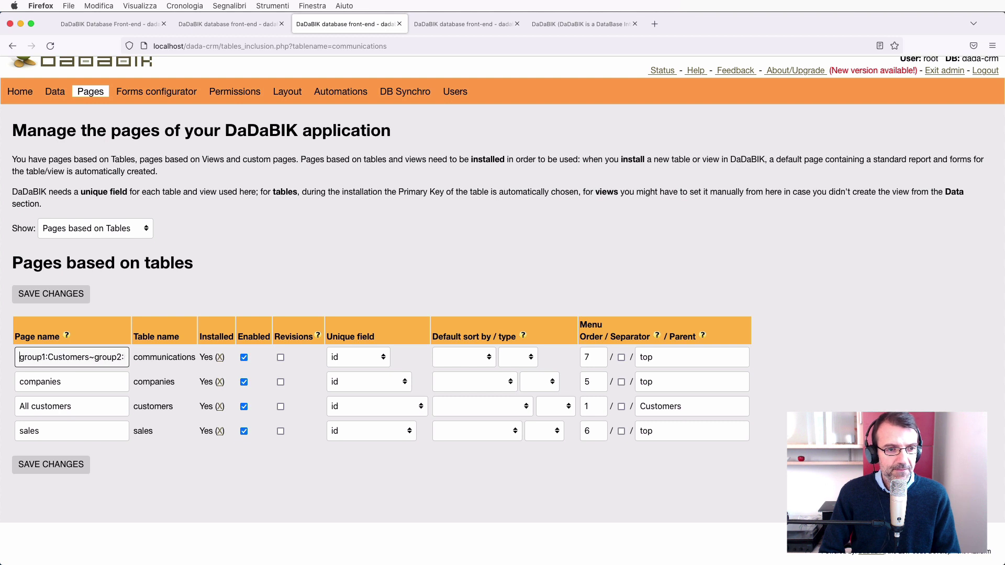
left_click(91, 357)
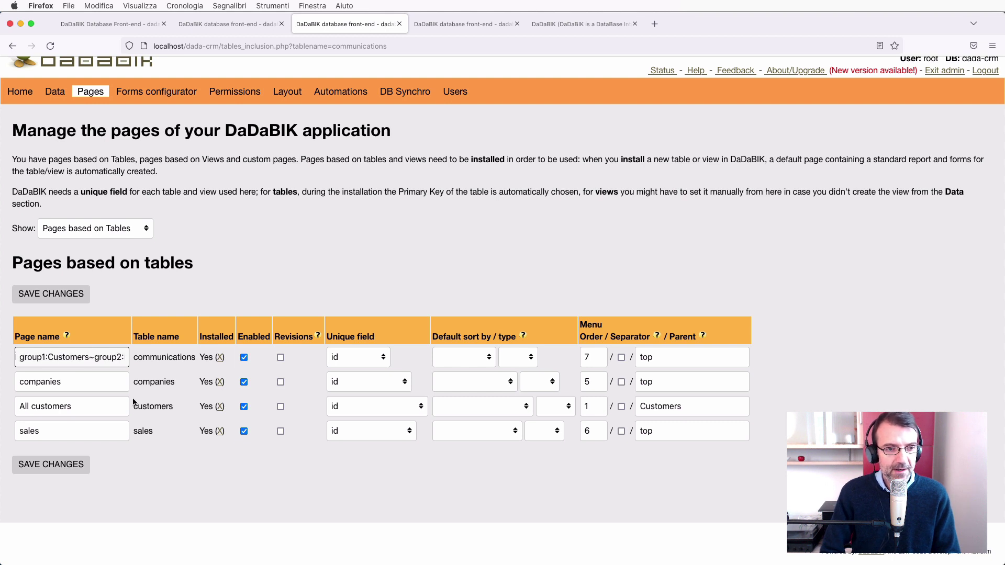
key("BackSpace")
key("BackSpace")
key("BackSpace")
key("BackSpace")
key("BackSpace")
key("BackSpace")
key("BackSpace")
key("BackSpace")
key("BackSpace")
type("Company")
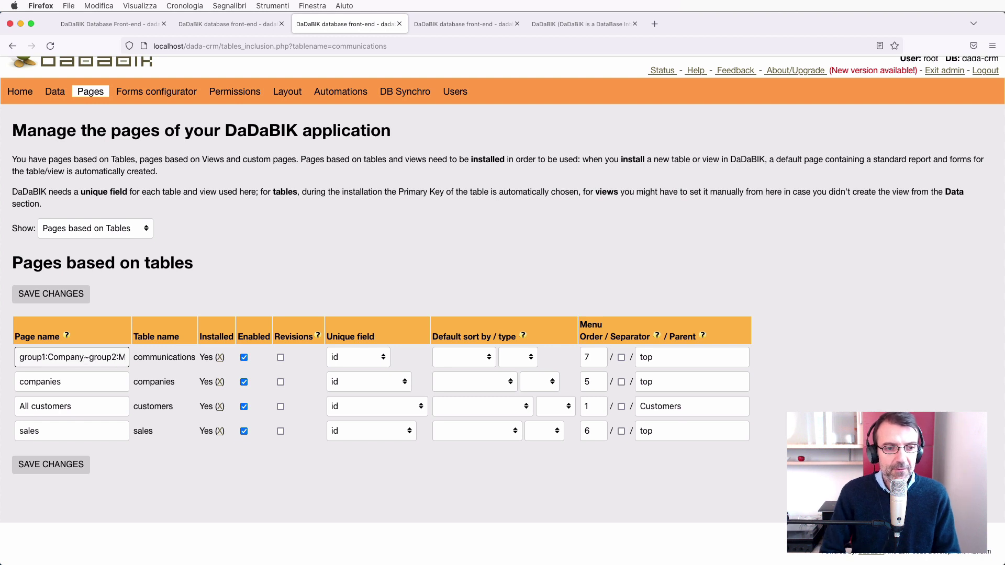
left_click_drag(123, 358, 137, 358)
type("sdfsdfkjhsdkfklds")
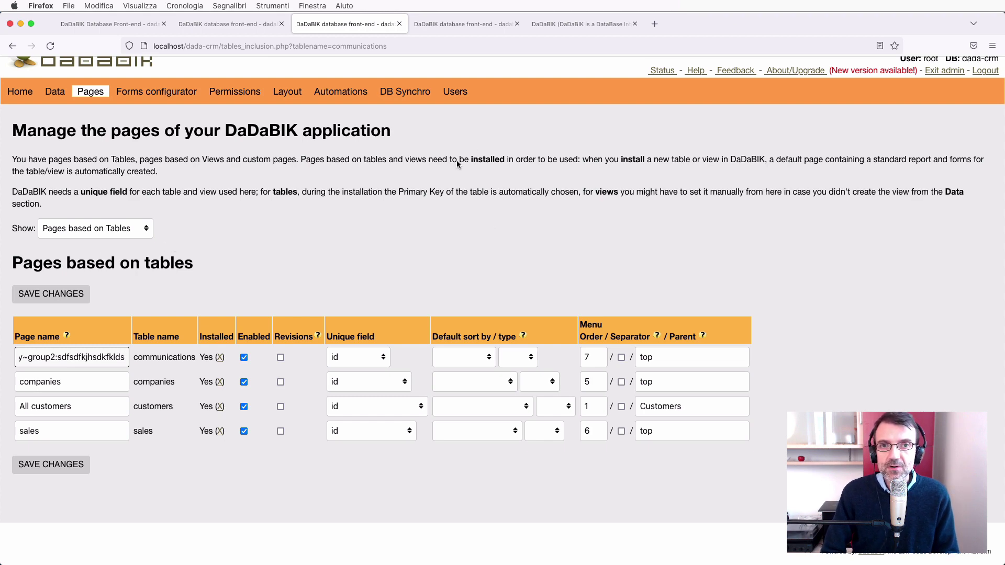
left_click(454, 24)
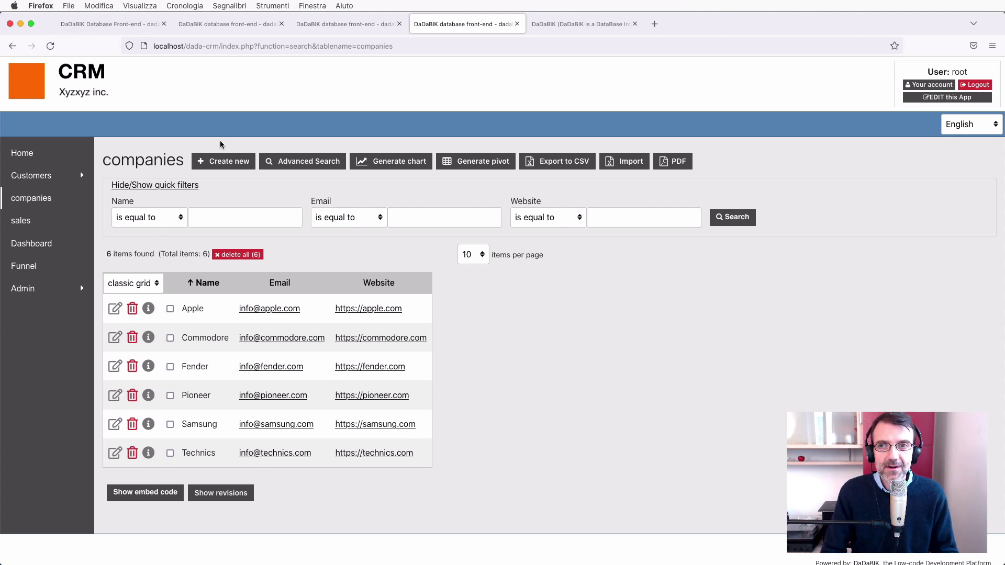
left_click(348, 22)
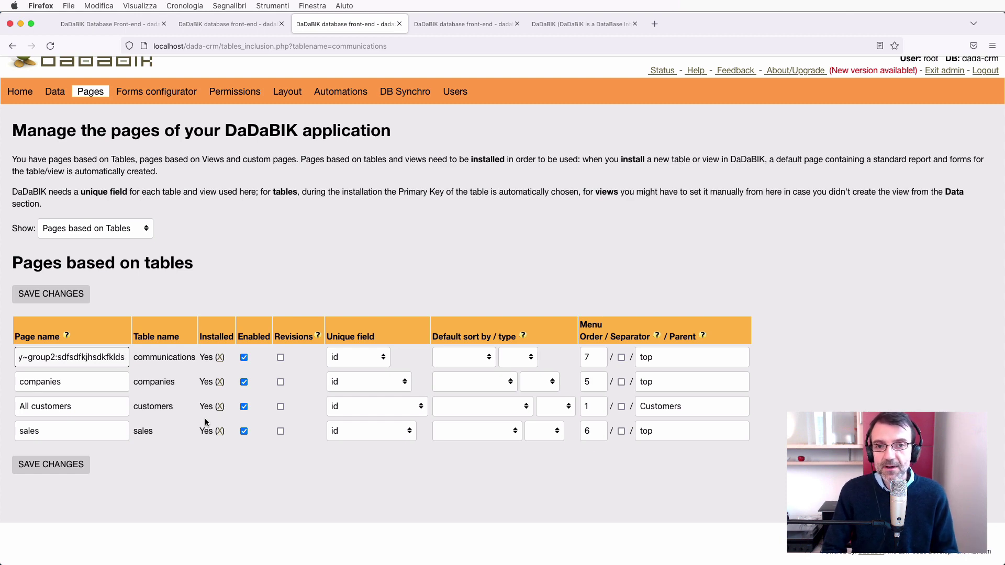
left_click(460, 24)
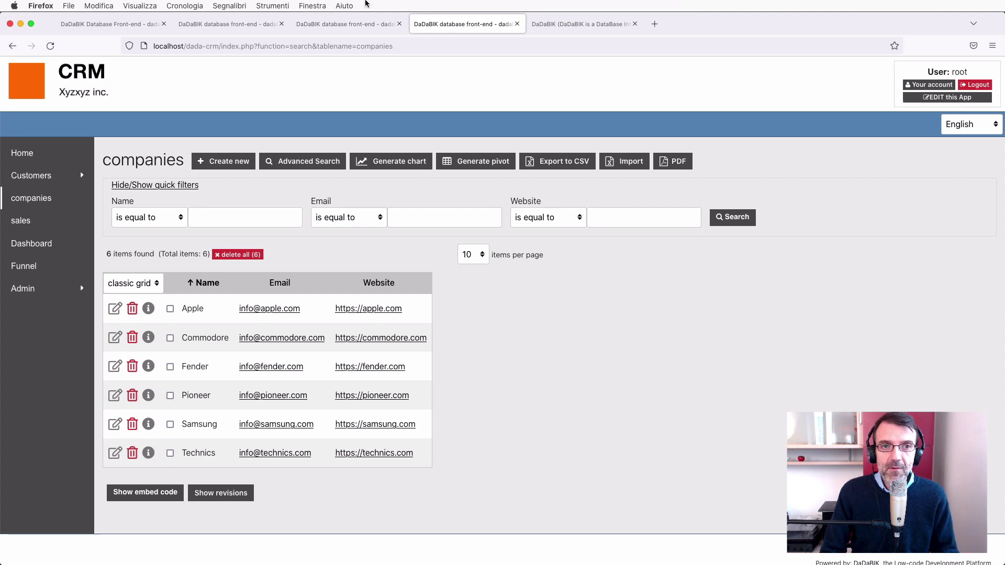
left_click(362, 24)
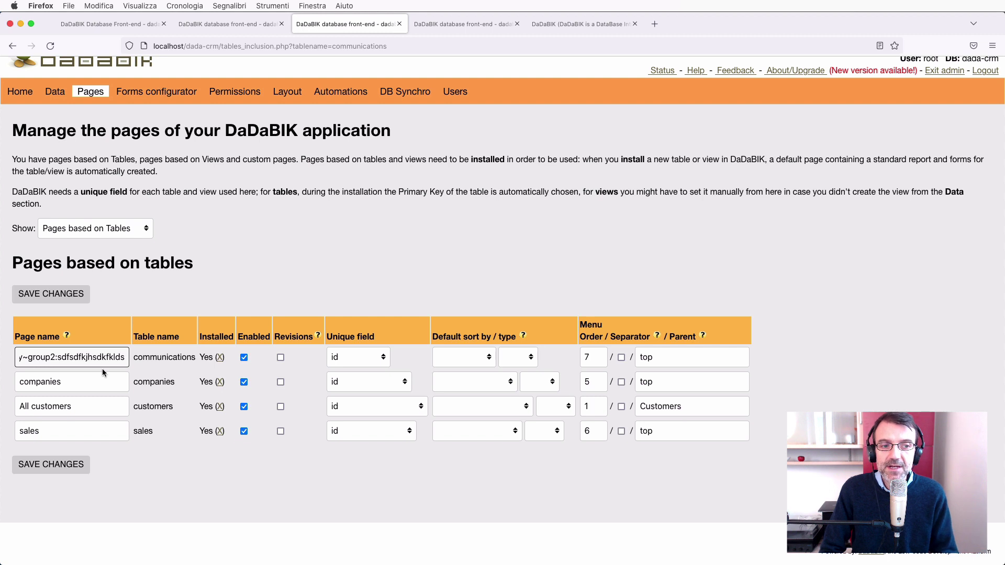
key("super+a")
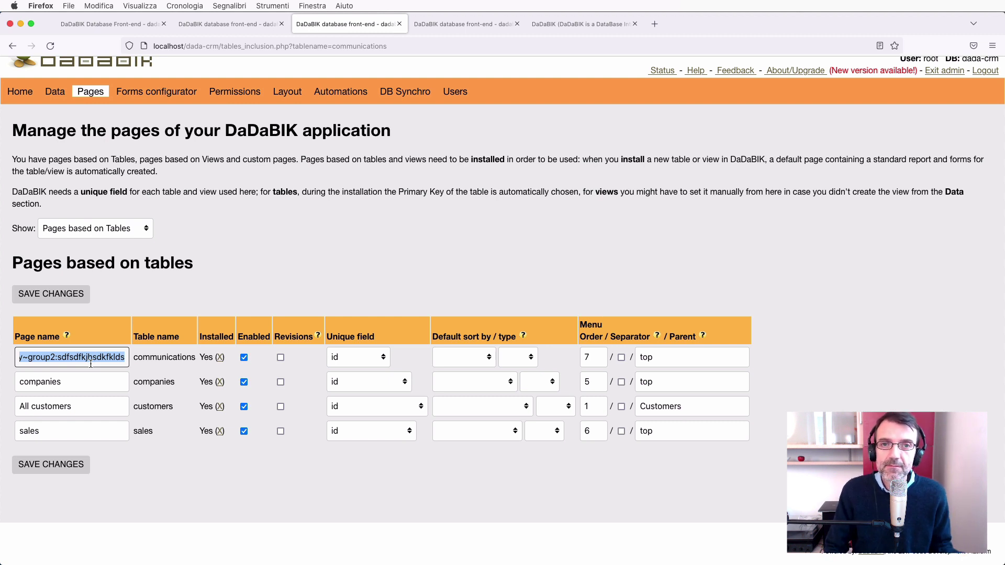
left_click(456, 214)
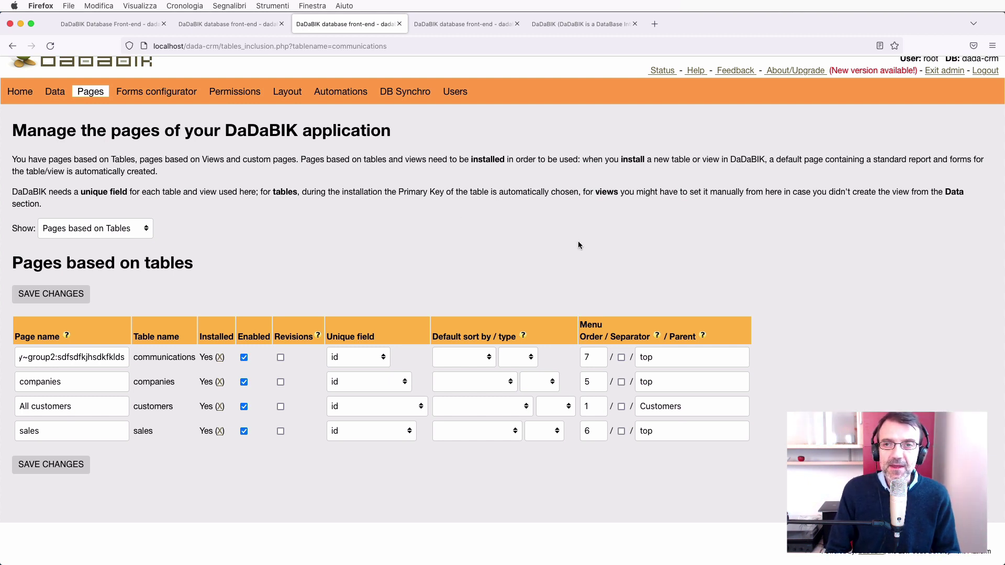
scroll(650, 269, "up", 2)
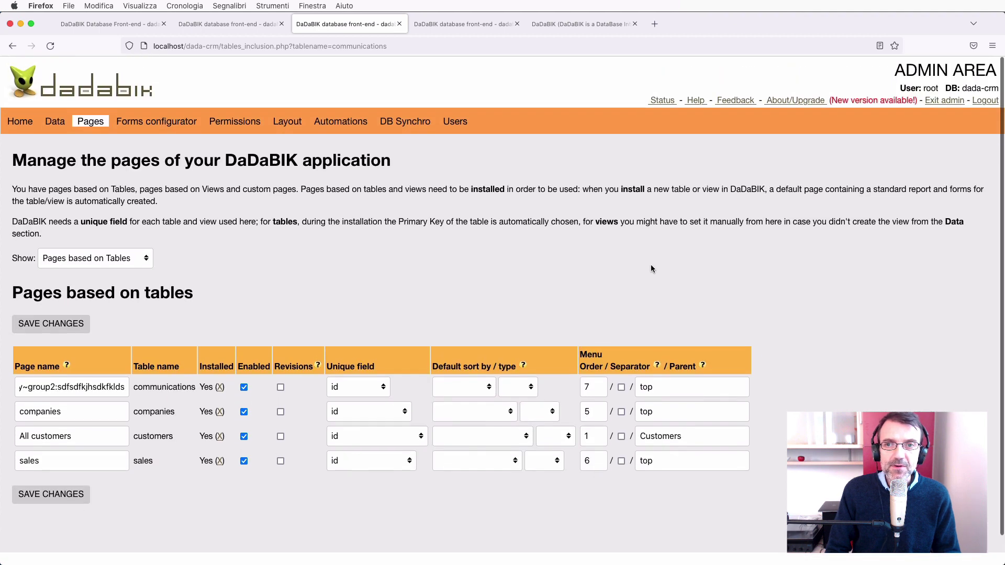
View the admin Feedback page and its 'What I like' box, then exit admin to the front end.
left_click(735, 101)
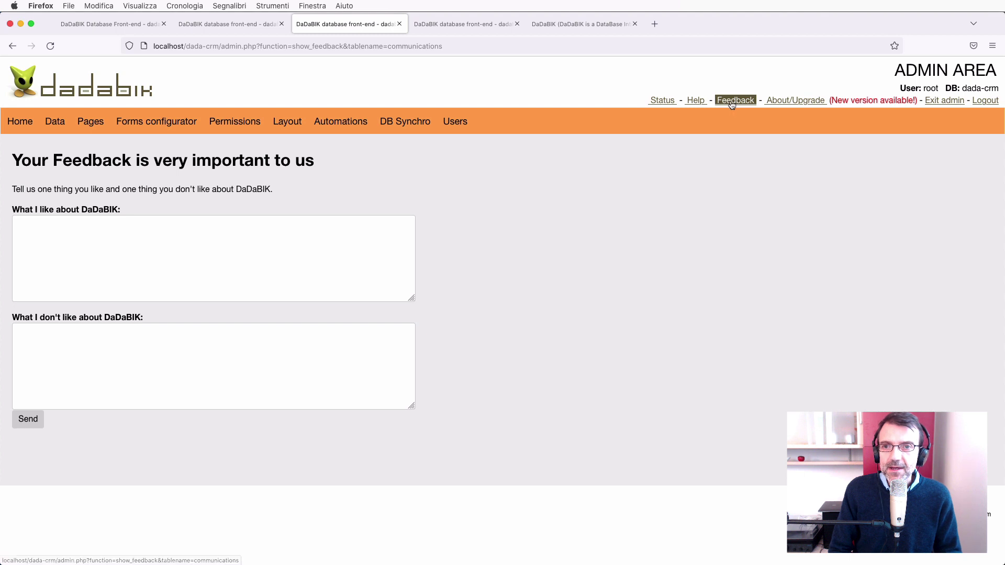
left_click(214, 247)
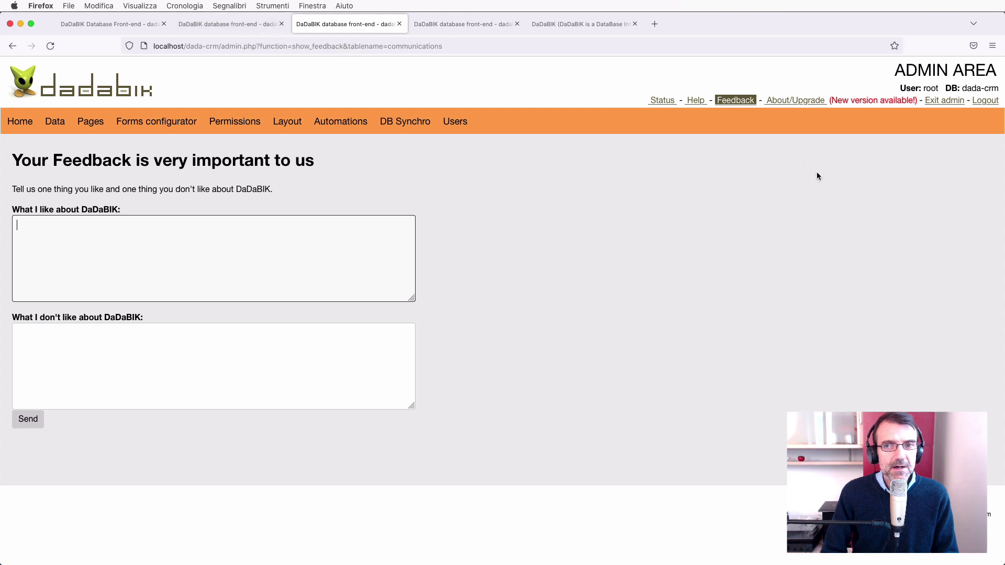
left_click(943, 100)
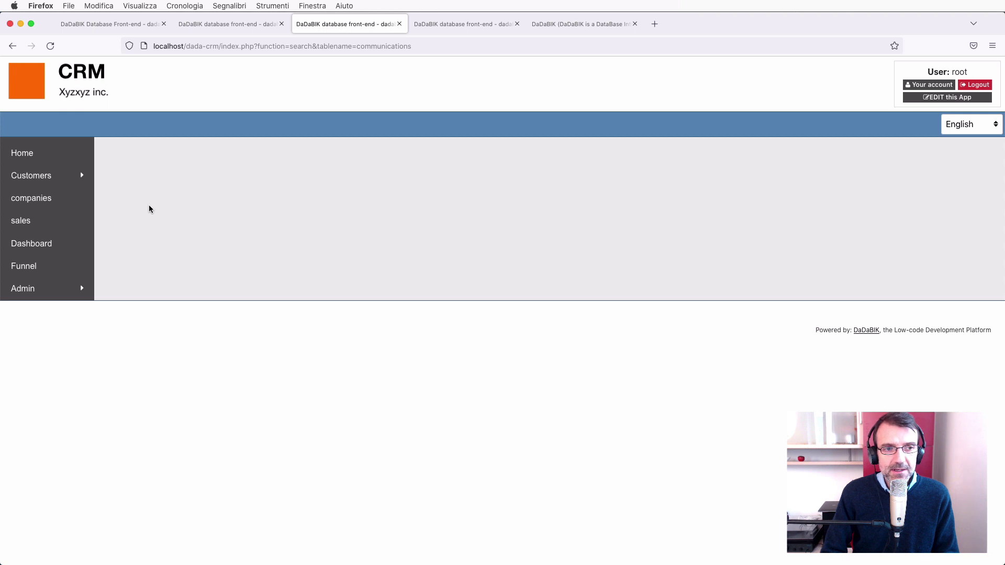
Start a chart on the sales table with width 800 and chart type Line chart.
left_click(36, 222)
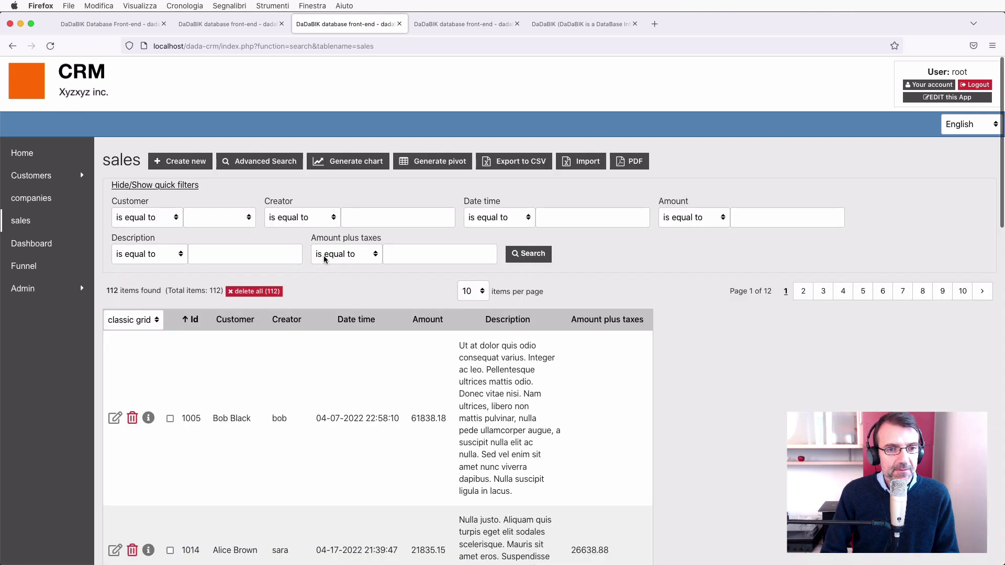
left_click(359, 163)
double_click(205, 214)
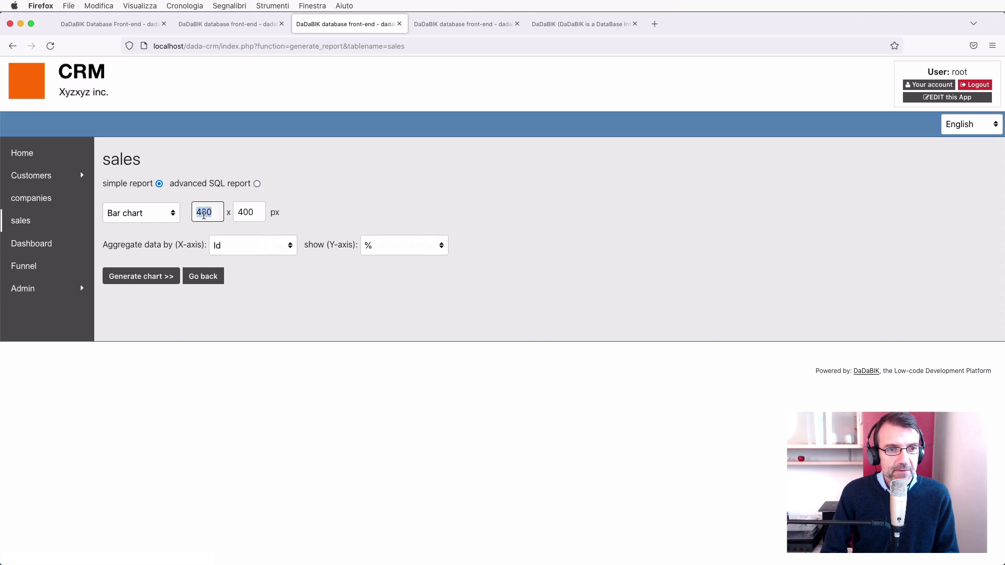
type("800")
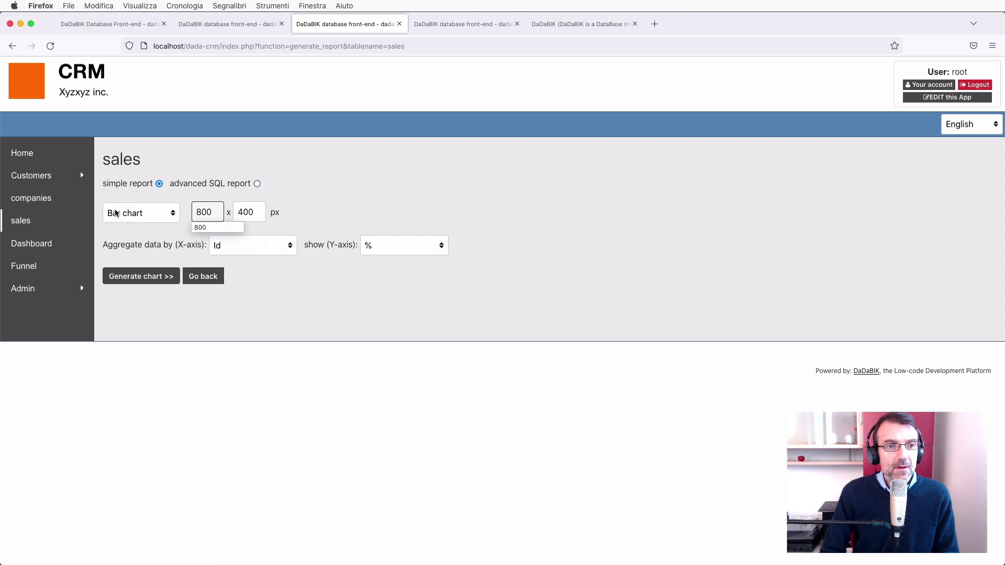
left_click(116, 213)
left_click(127, 223)
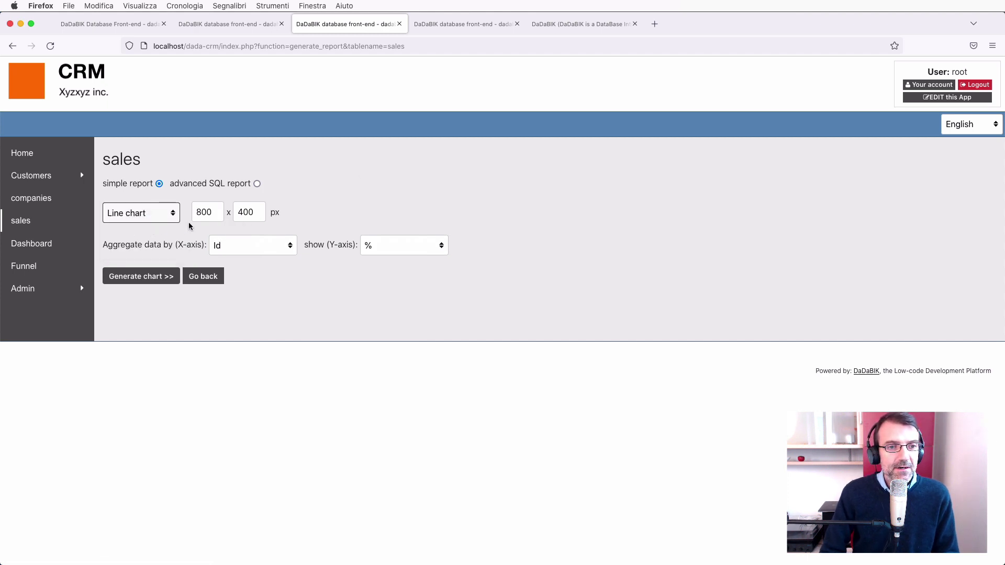
Set the X-axis to Week of Date time and the Y-axis to count, then generate the chart.
left_click(266, 252)
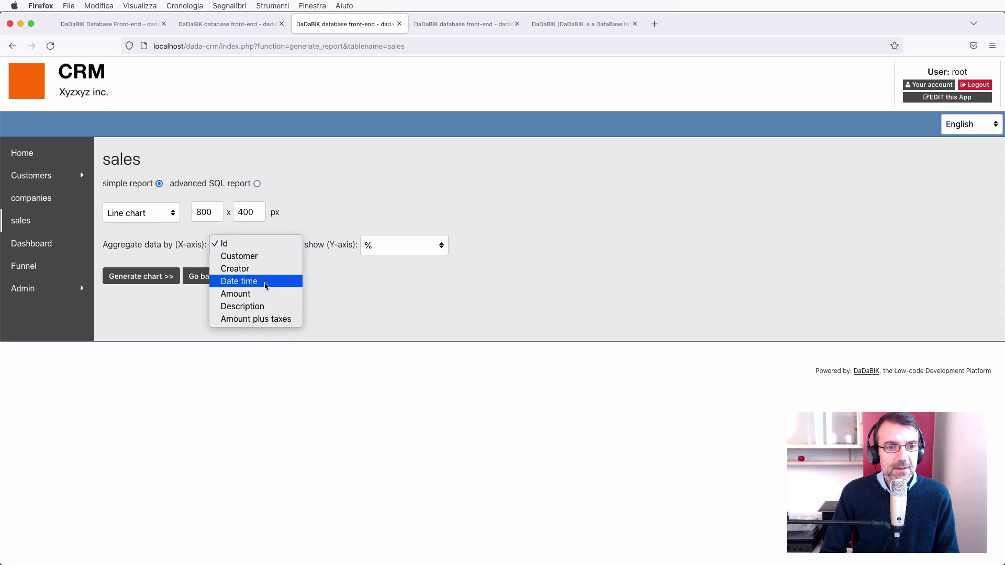
left_click(265, 282)
left_click(240, 251)
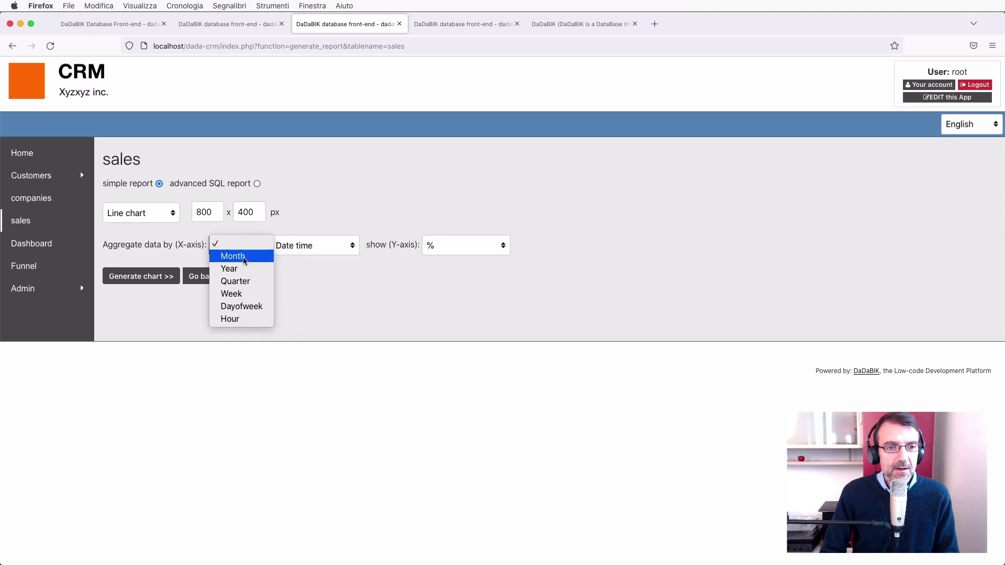
left_click(258, 295)
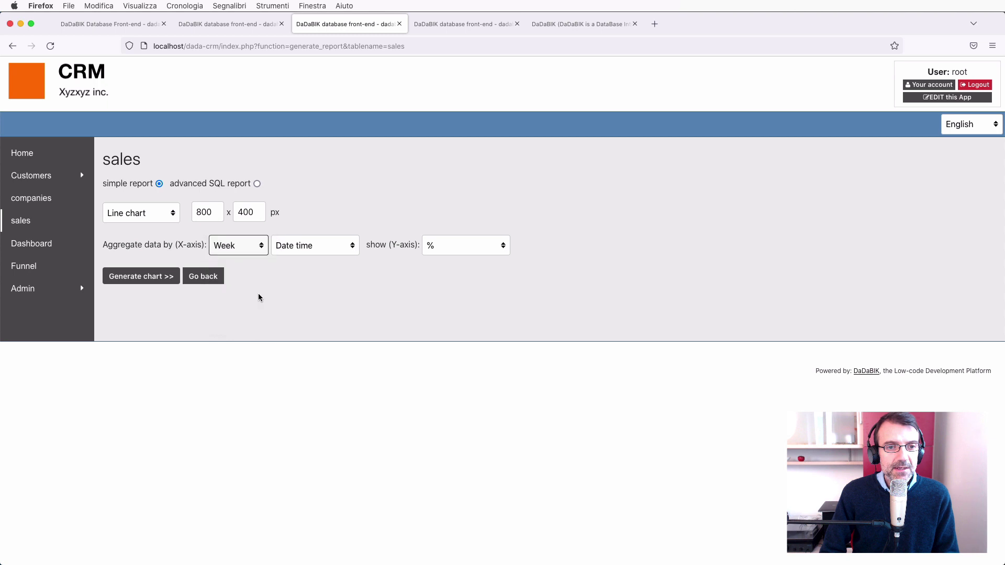
left_click(464, 246)
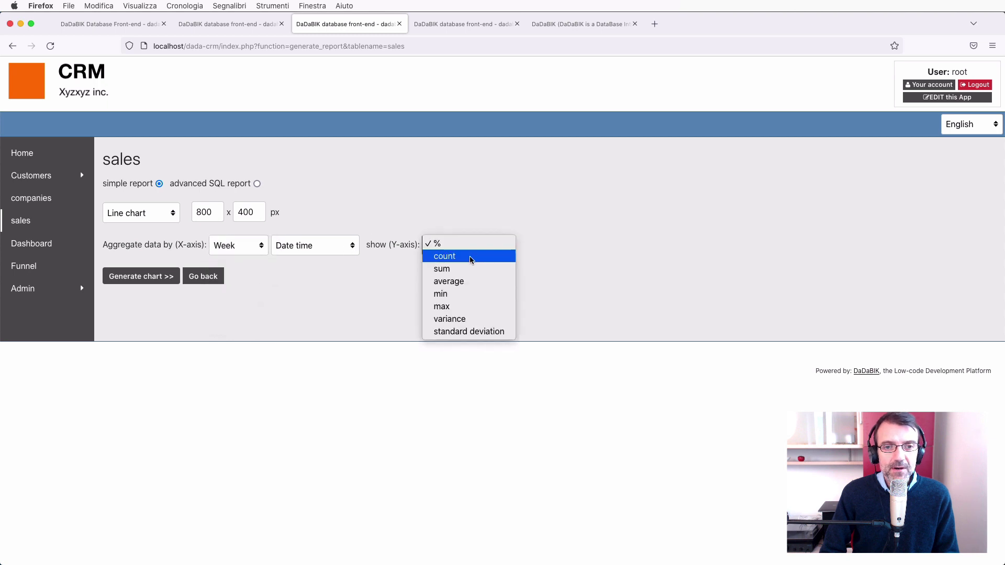
left_click(470, 257)
left_click(141, 277)
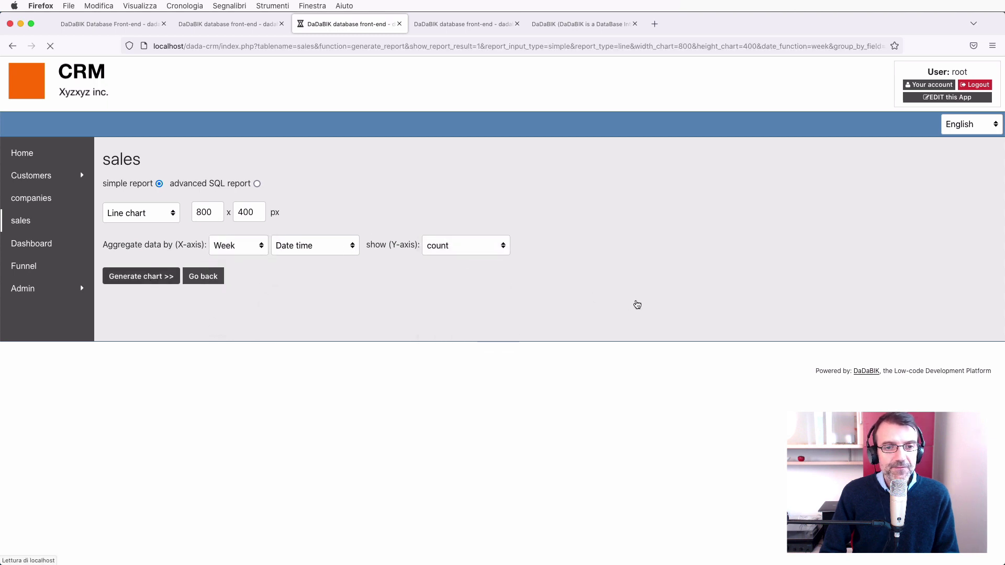
scroll(635, 302, "down", 1)
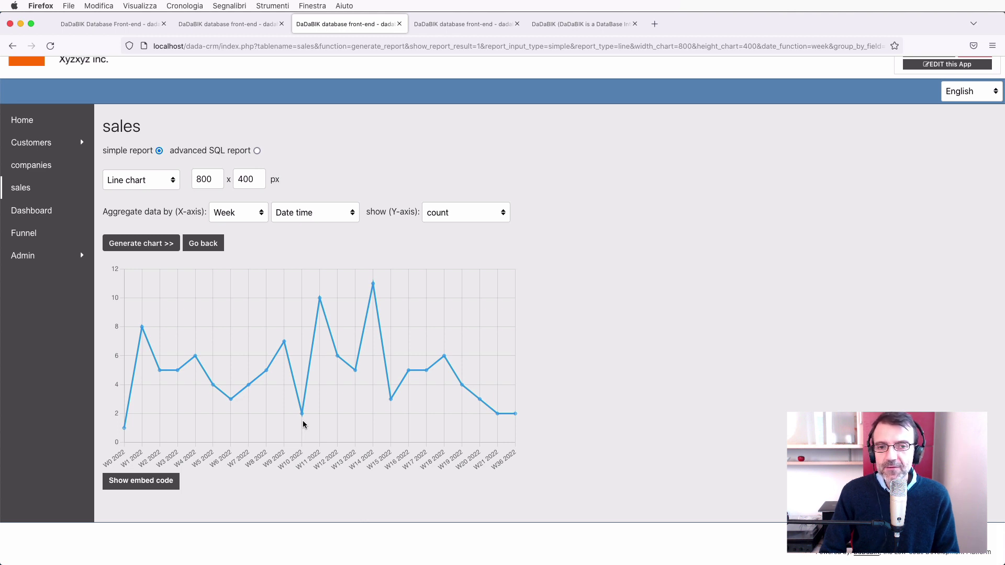
scroll(302, 420, "up", 2)
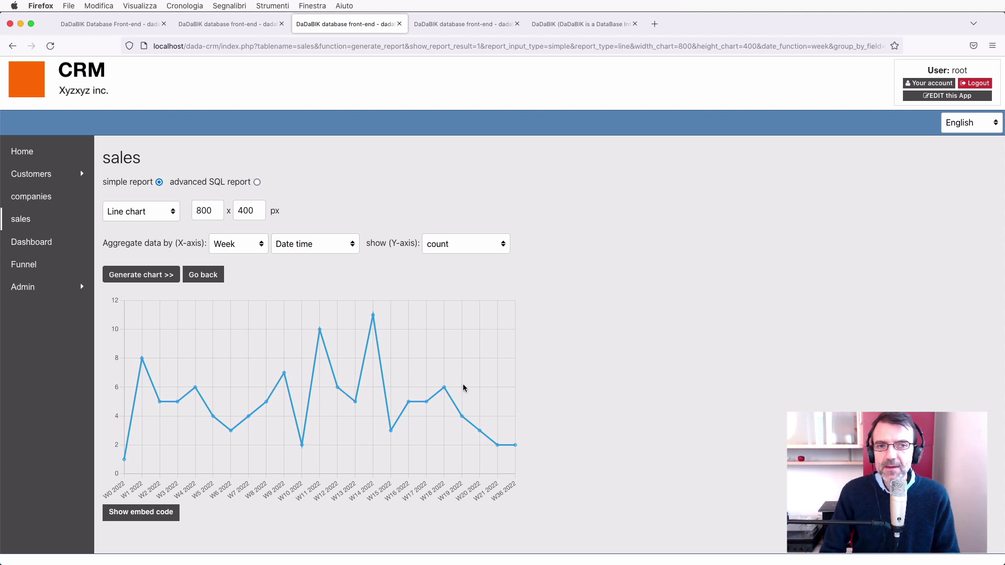
scroll(463, 388, "up", 1)
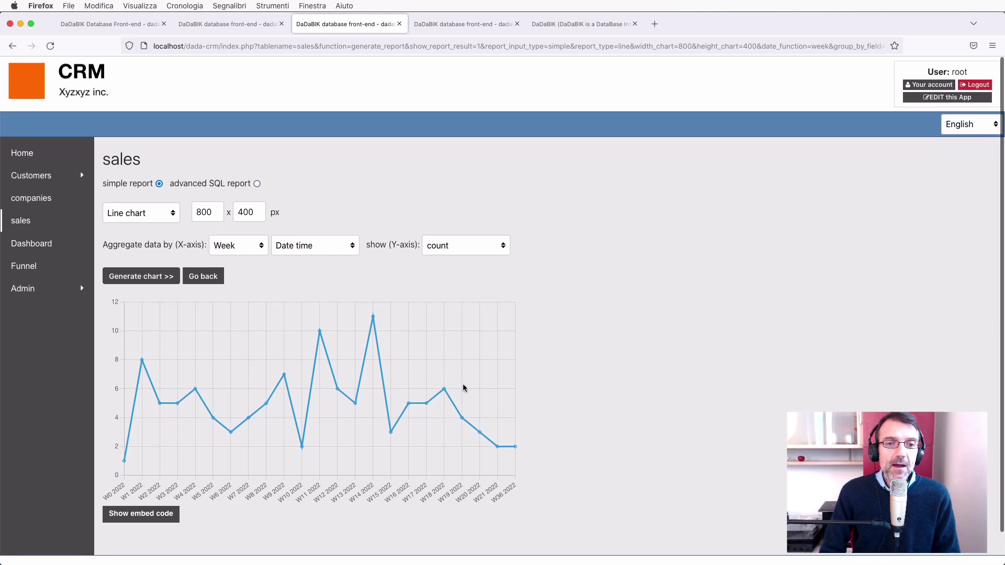